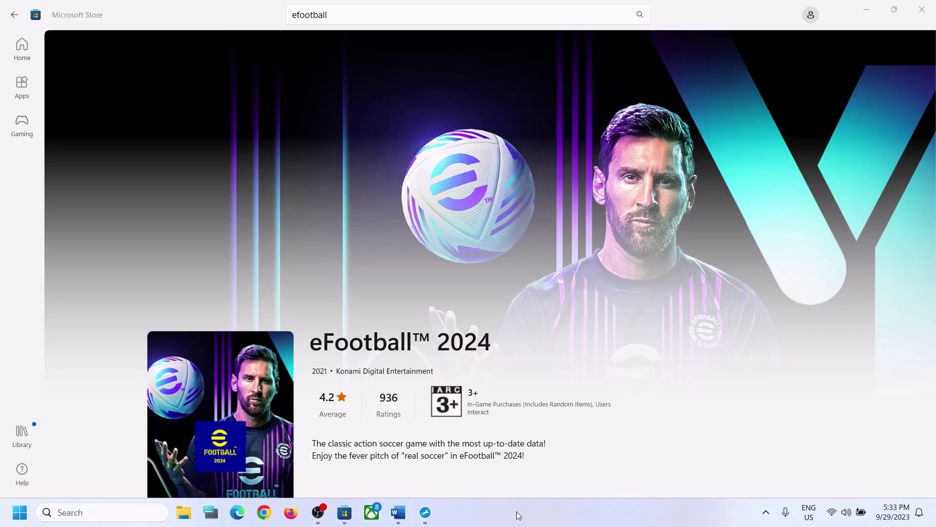
Step: Check the Word notes, then sign out of the Microsoft Store account
left_click(398, 513)
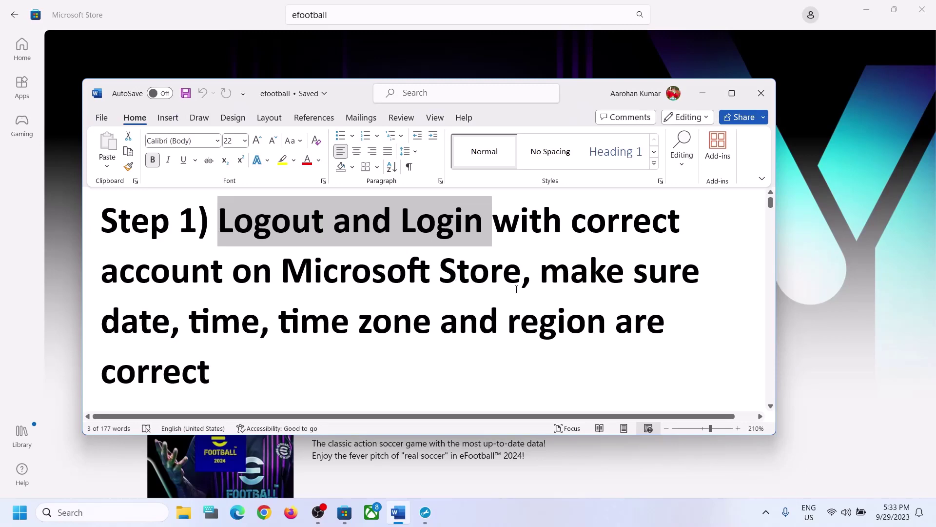
left_click(703, 93)
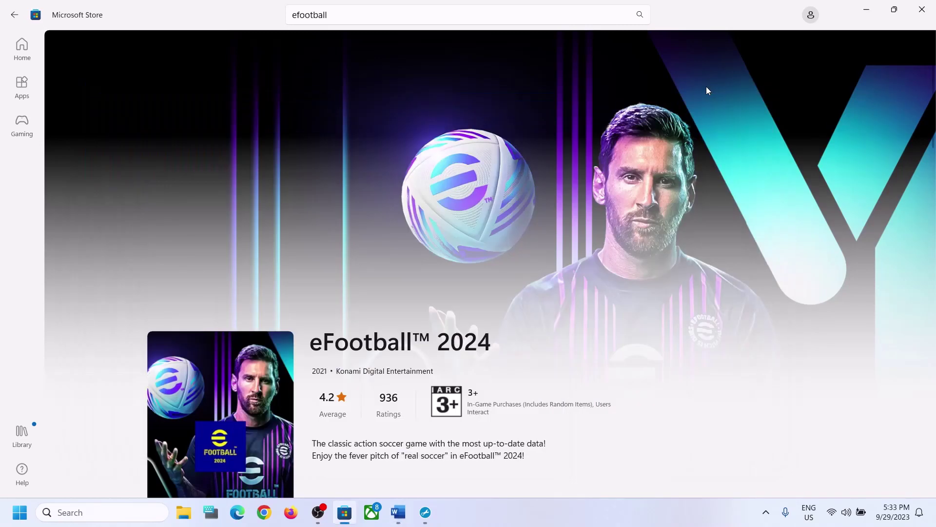
left_click(813, 19)
left_click(682, 51)
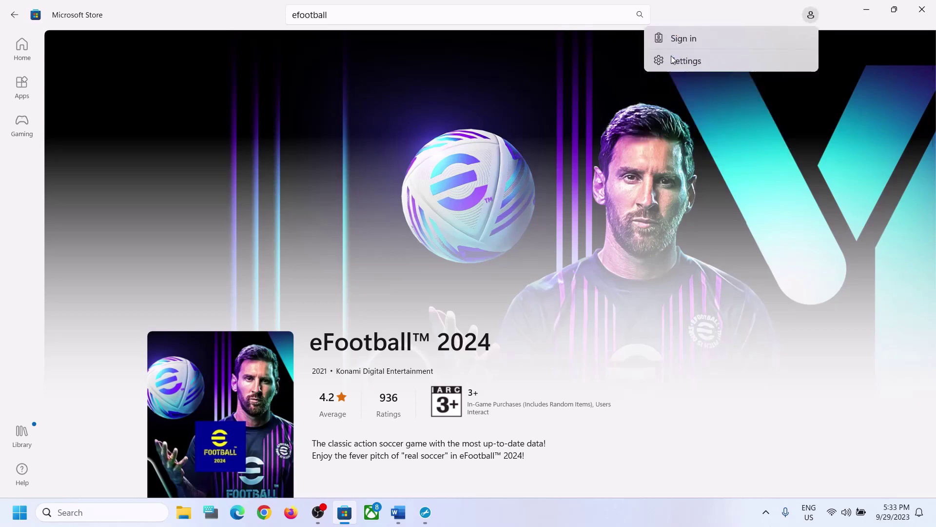
Step: Sign back in with the second listed Microsoft account using the PIN, then search Windows for 'efoot'
left_click(695, 35)
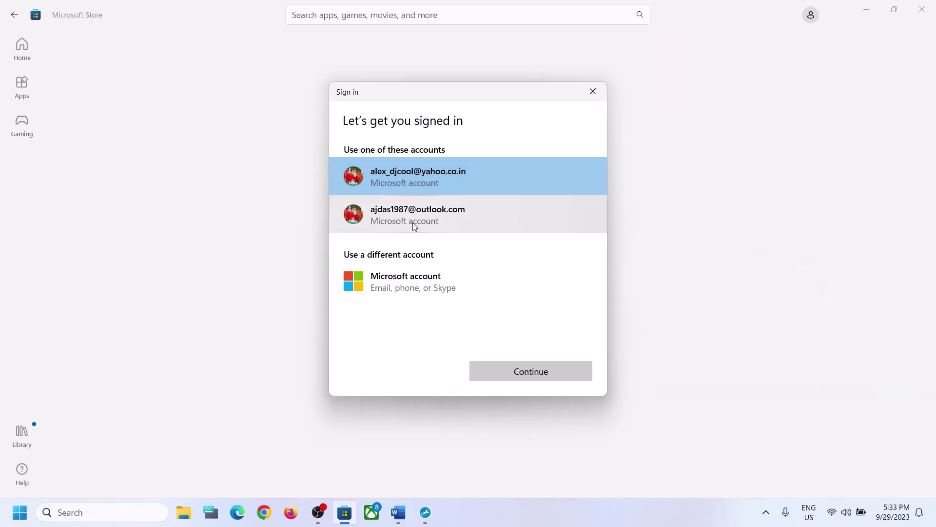
left_click(412, 222)
left_click(495, 371)
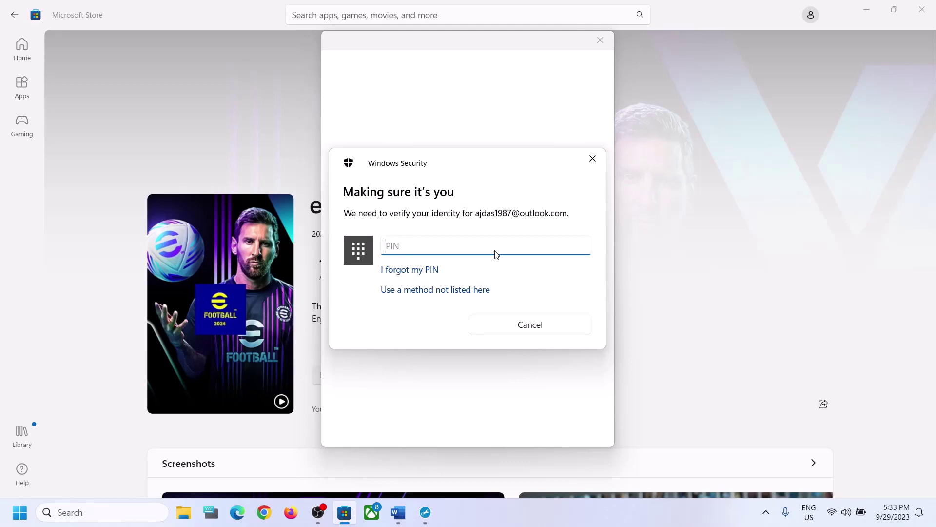
type("****")
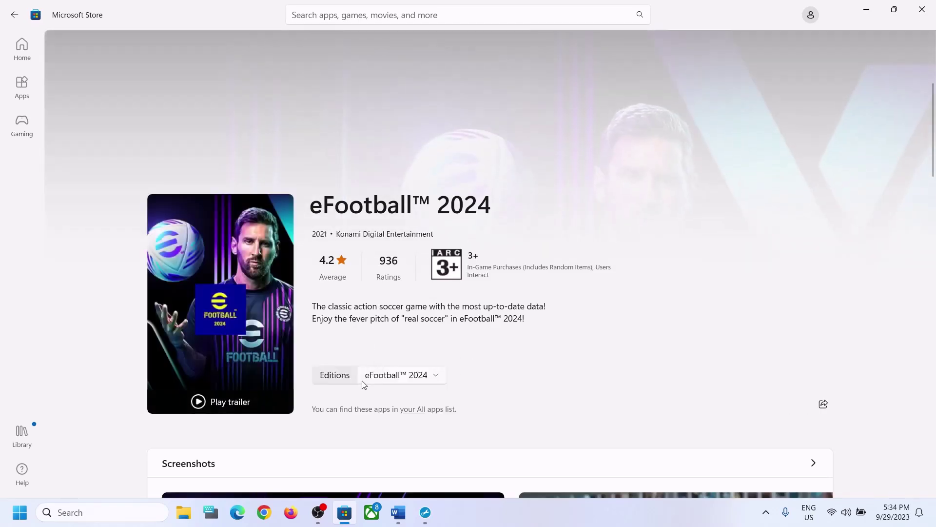
left_click(84, 517)
type("efoot")
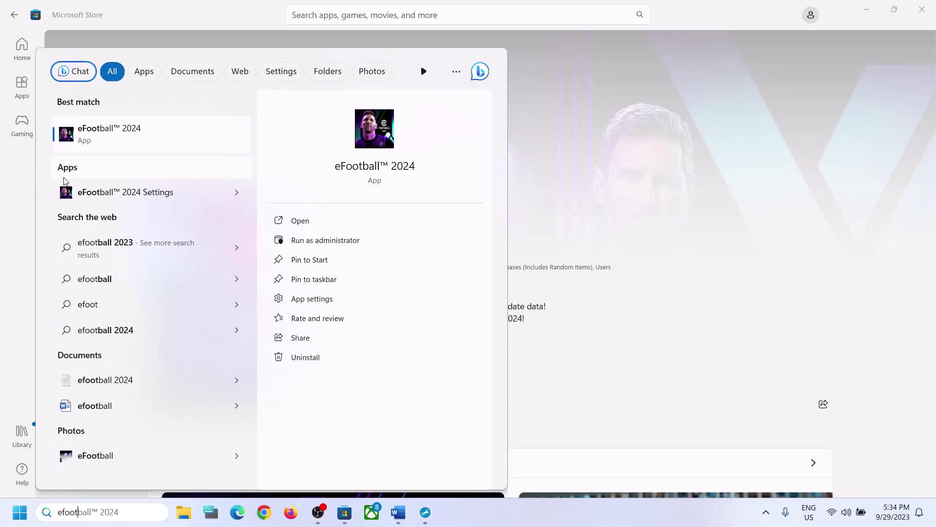
left_click(512, 353)
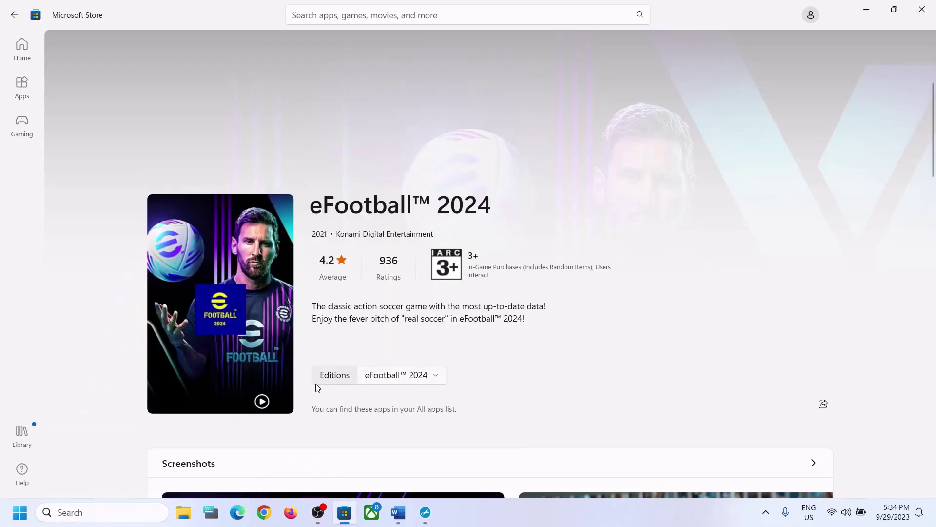
left_click(407, 521)
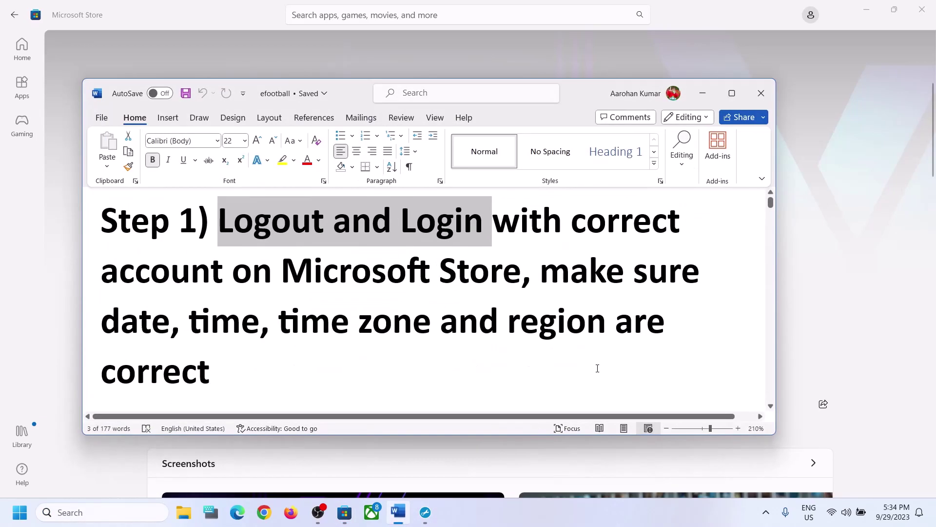
left_click_drag(562, 279, 229, 383)
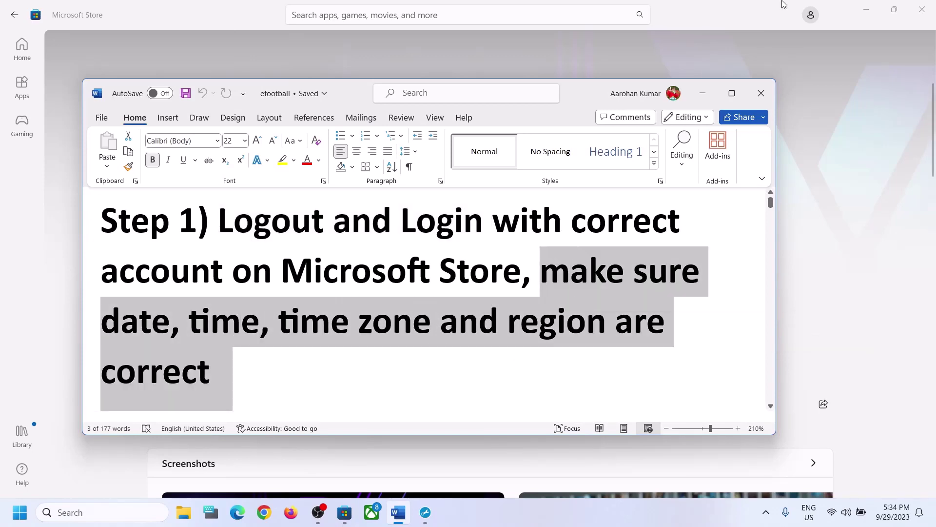
left_click(703, 94)
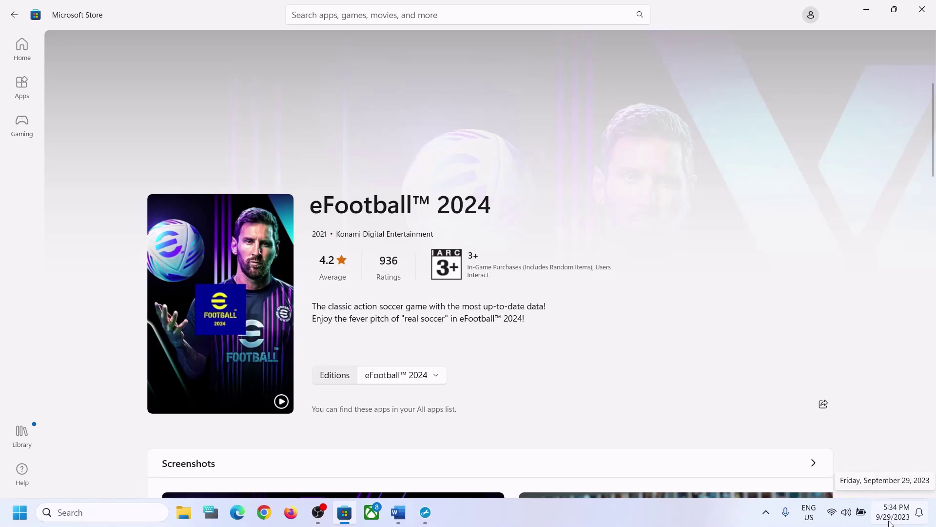
Step: In date and time settings, turn automatic time zone and time off and back on, then sync the clock
right_click(893, 518)
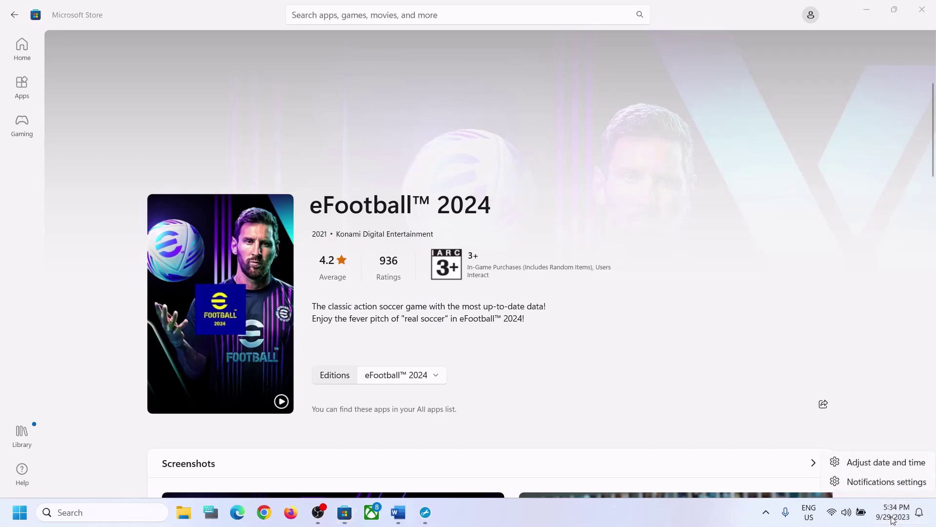
left_click(885, 459)
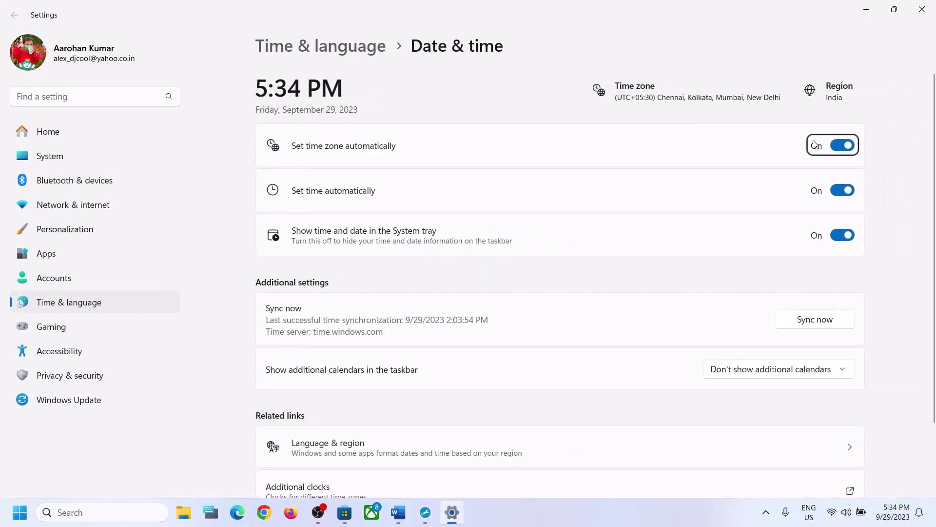
left_click(835, 146)
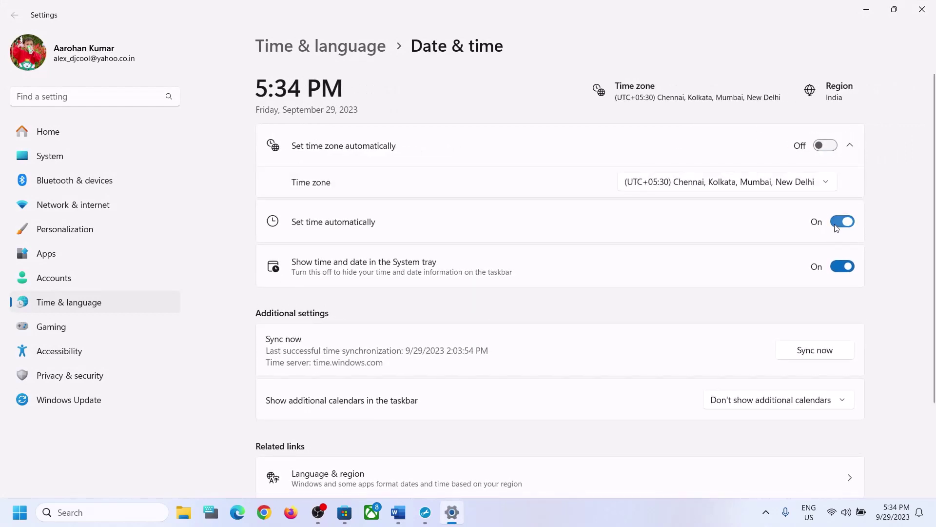
left_click(837, 224)
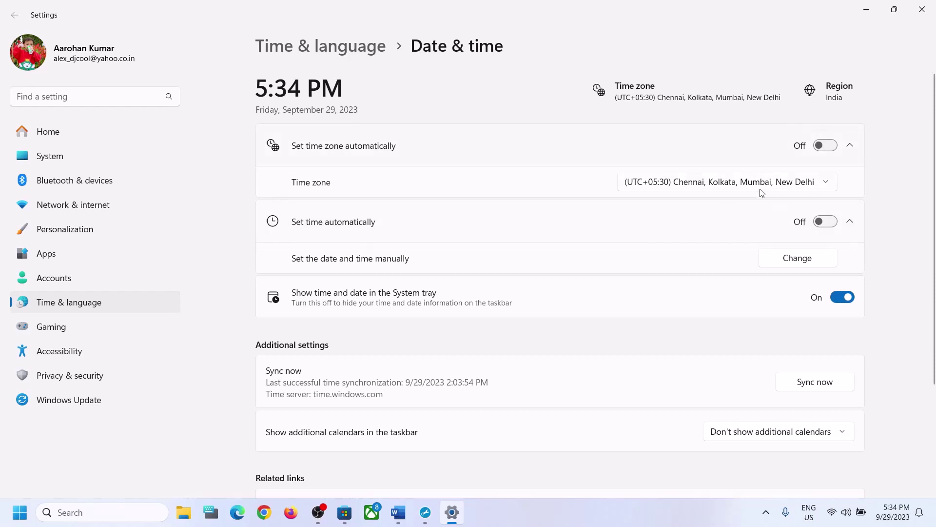
left_click(836, 147)
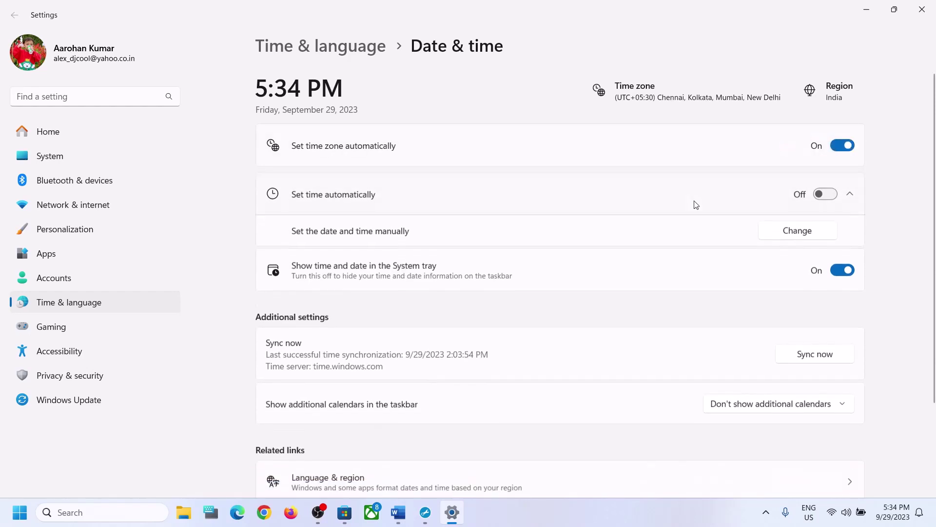
left_click(825, 191)
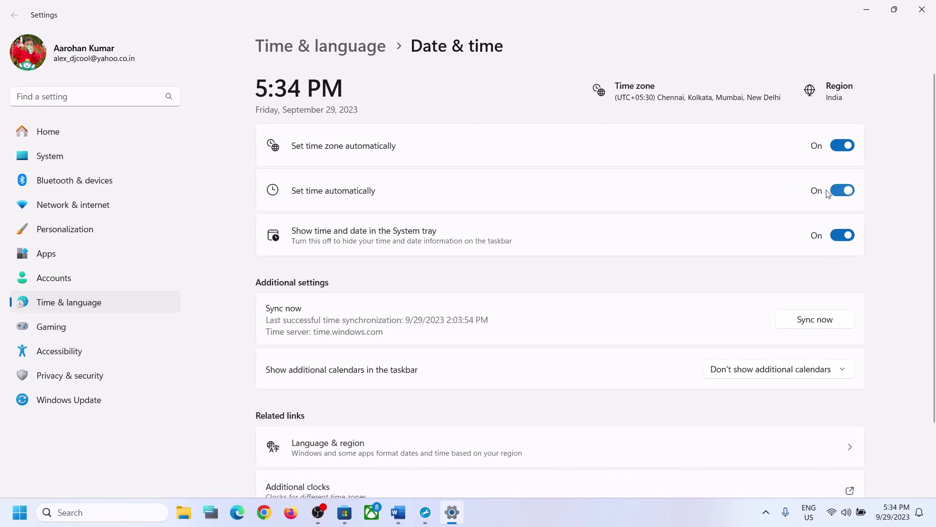
left_click(813, 324)
Step: Confirm India as the country or region in Language & region, then close Settings
left_click(121, 302)
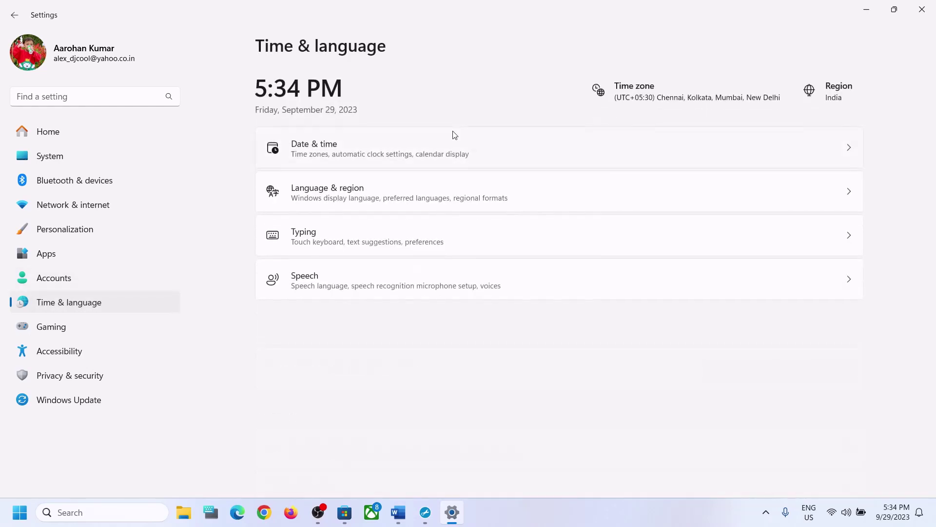
left_click(355, 192)
left_click(801, 349)
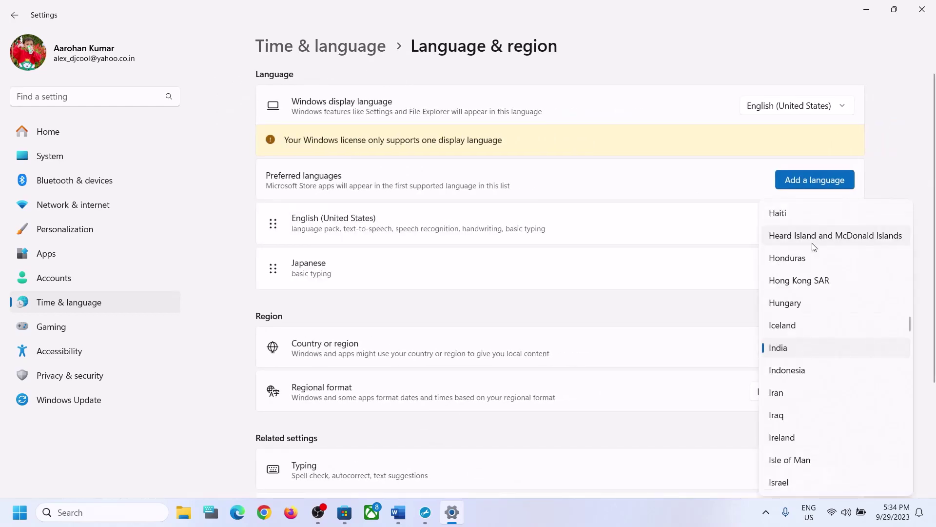
left_click(791, 350)
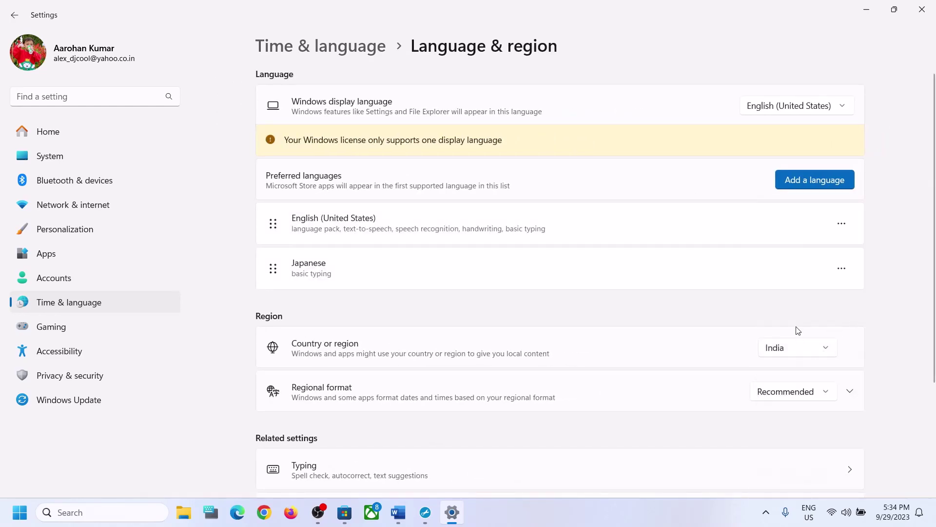
left_click(924, 22)
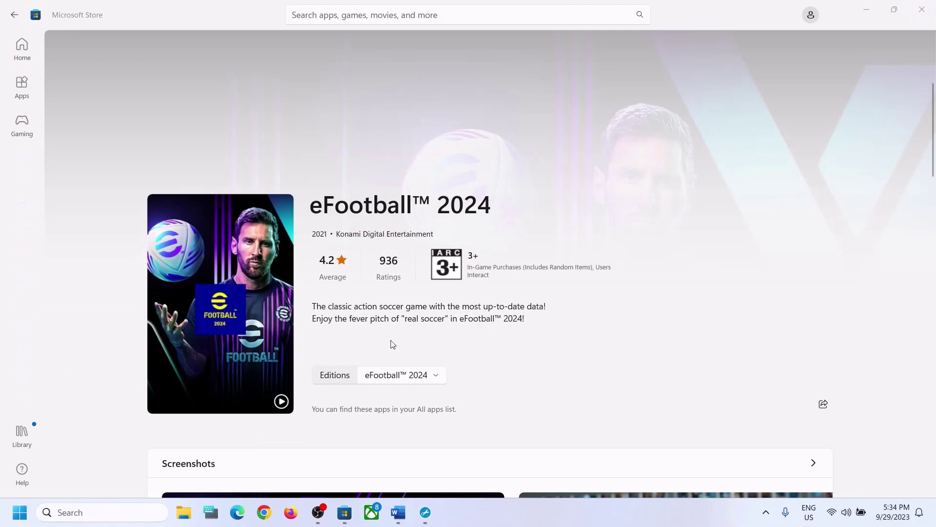
Step: Review the Step 2 instruction in the Word notes
left_click(400, 521)
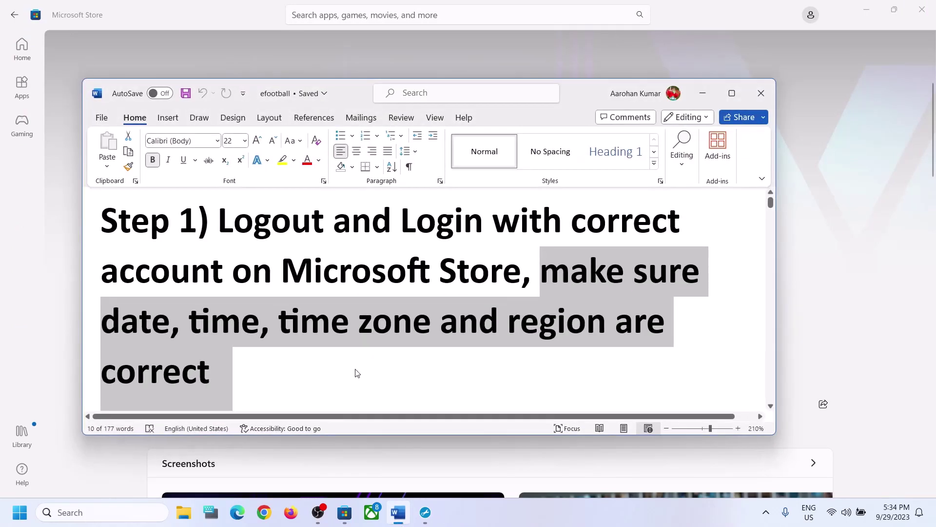
scroll(357, 373, "down", 5)
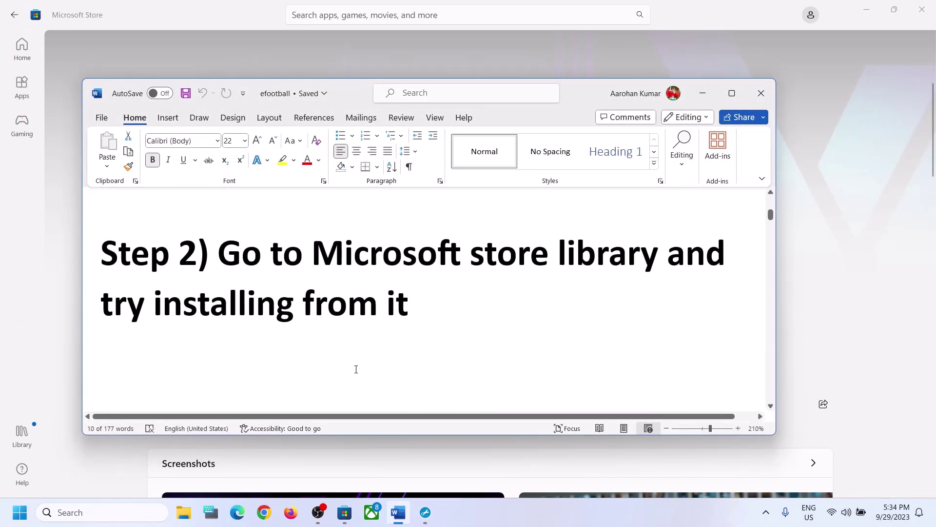
left_click_drag(239, 253, 535, 294)
left_click(703, 93)
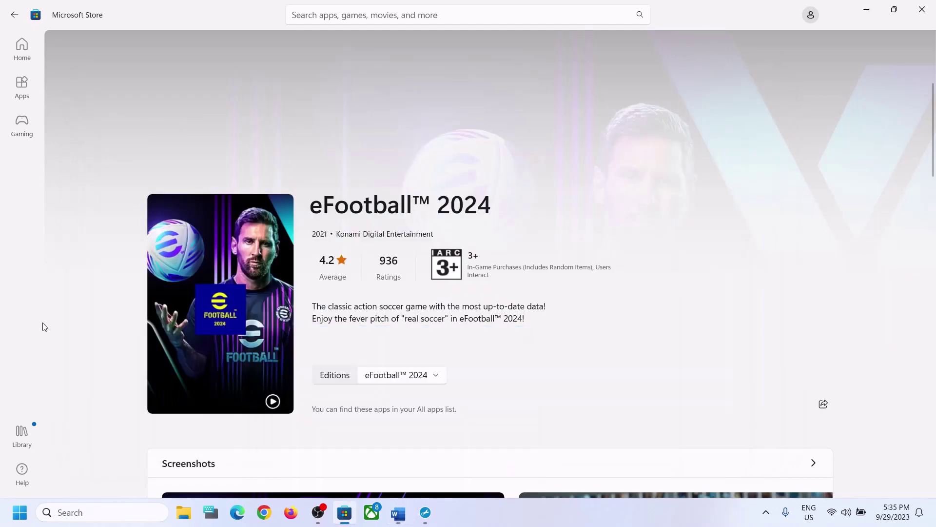
Step: Open the Store Library, scroll through the installed apps, and return to Updates & downloads
left_click(30, 443)
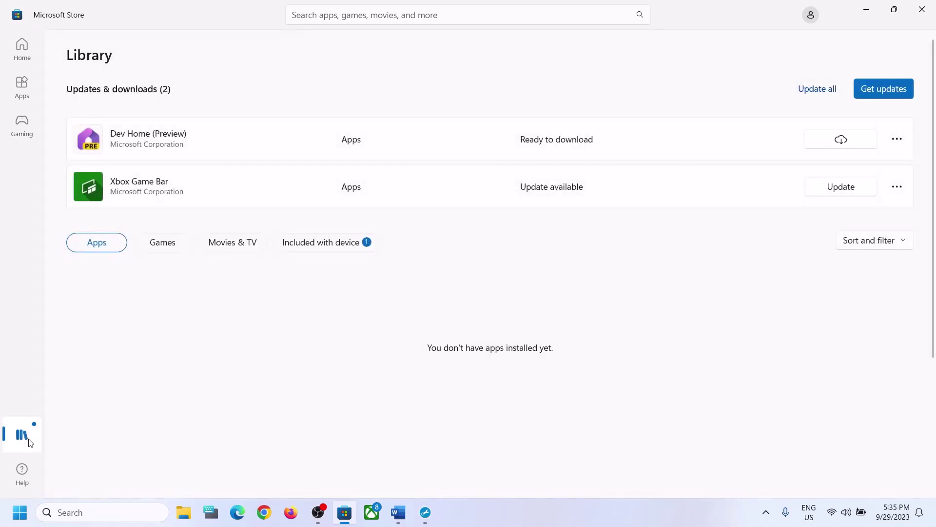
scroll(247, 338, "down", 1)
scroll(246, 338, "up", 1)
left_click(14, 88)
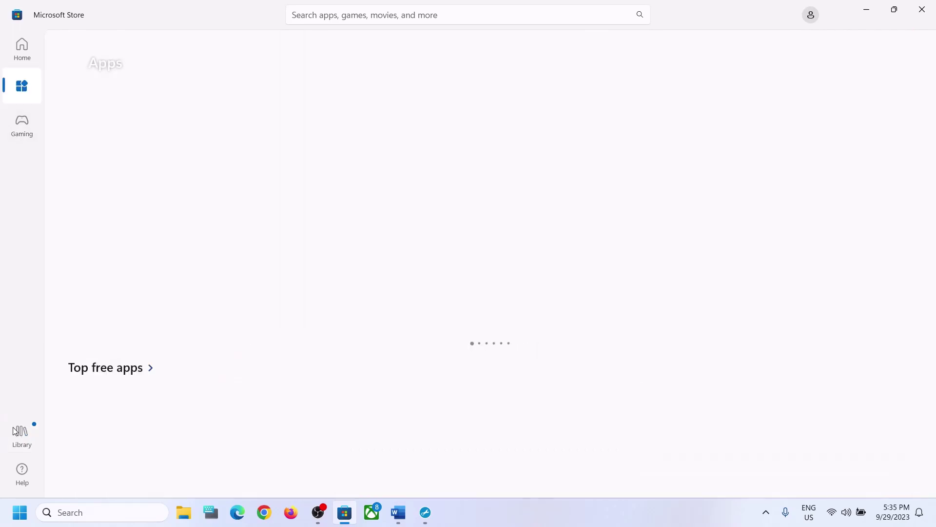
left_click(22, 433)
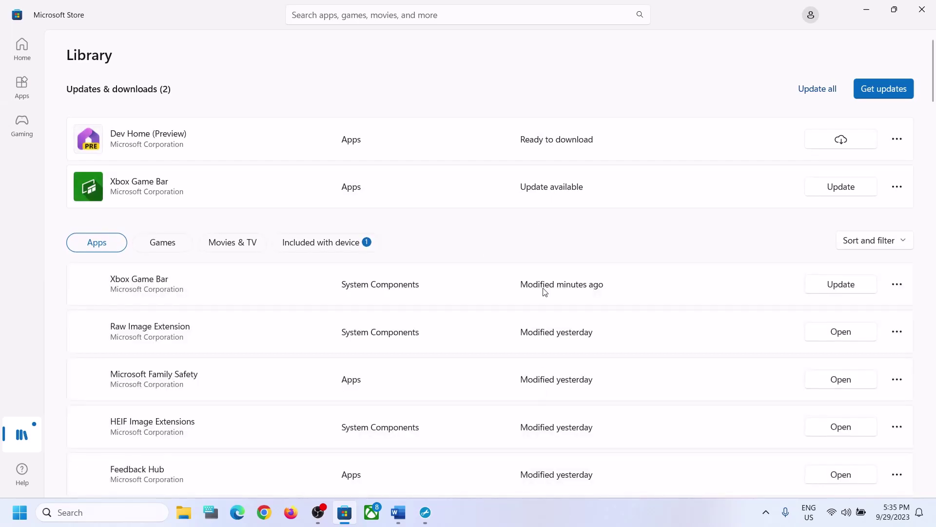
scroll(539, 330, "down", 8)
scroll(538, 344, "down", 12)
scroll(538, 345, "down", 13)
scroll(538, 344, "down", 20)
scroll(539, 347, "down", 1)
scroll(592, 384, "up", 2)
scroll(604, 378, "down", 2)
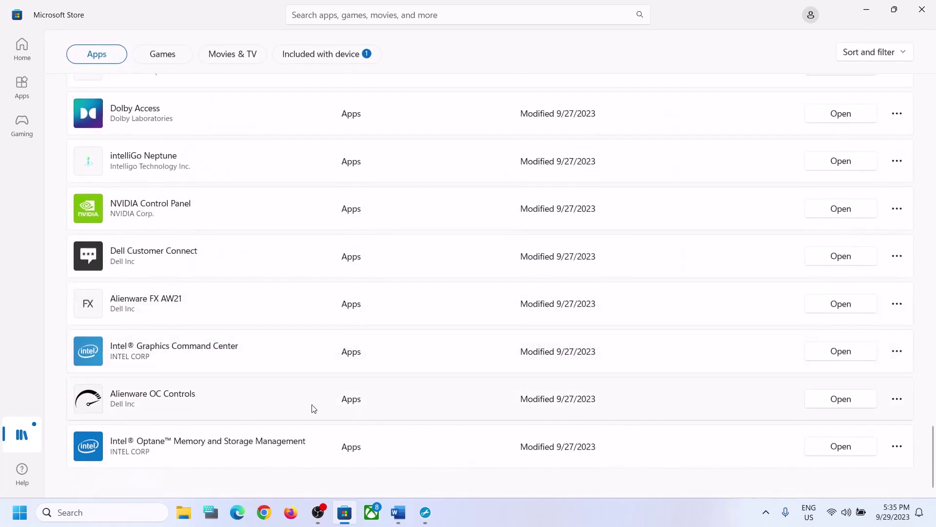
scroll(309, 410, "up", 15)
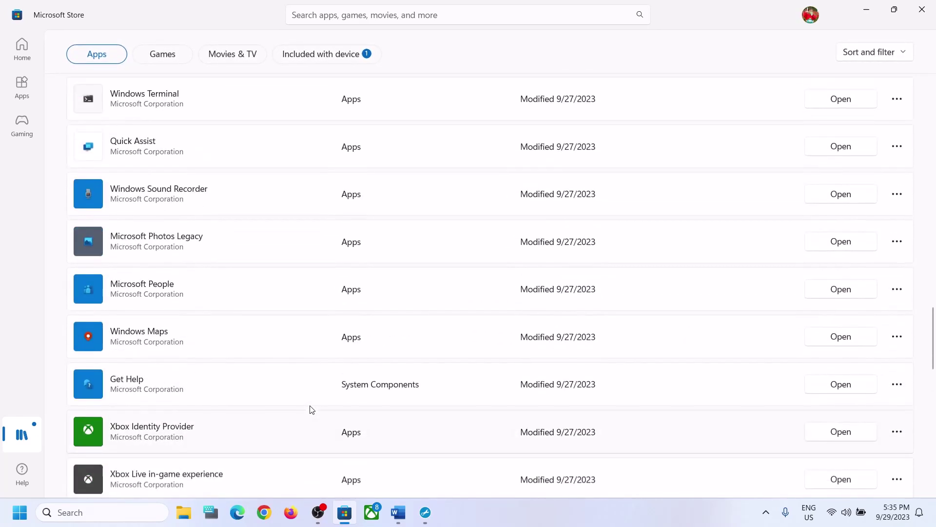
scroll(312, 409, "up", 15)
scroll(312, 409, "up", 8)
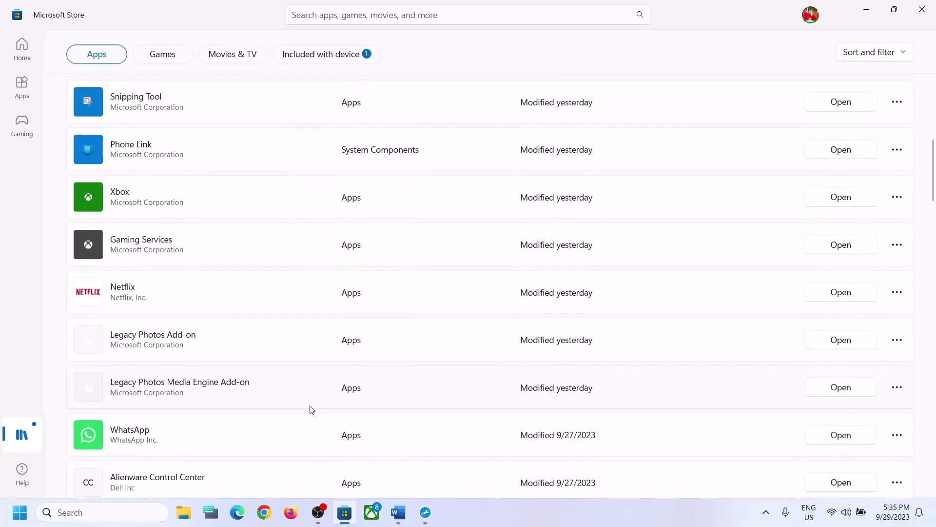
scroll(312, 409, "up", 8)
scroll(598, 320, "up", 5)
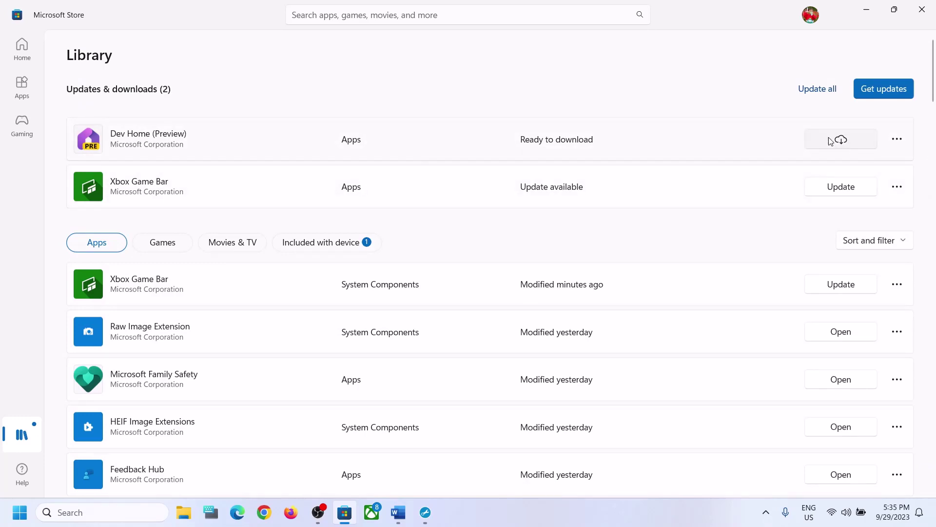
scroll(777, 264, "down", 3)
scroll(782, 248, "up", 3)
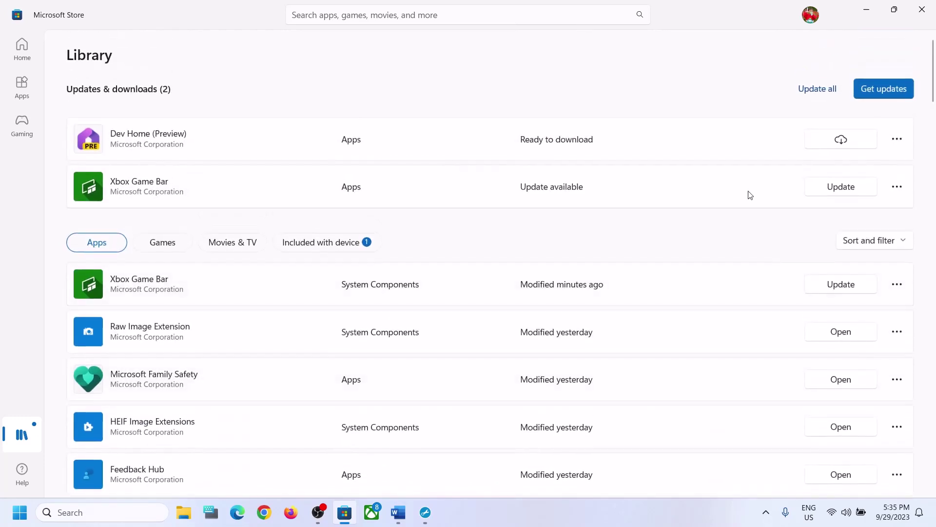
scroll(559, 272, "down", 6)
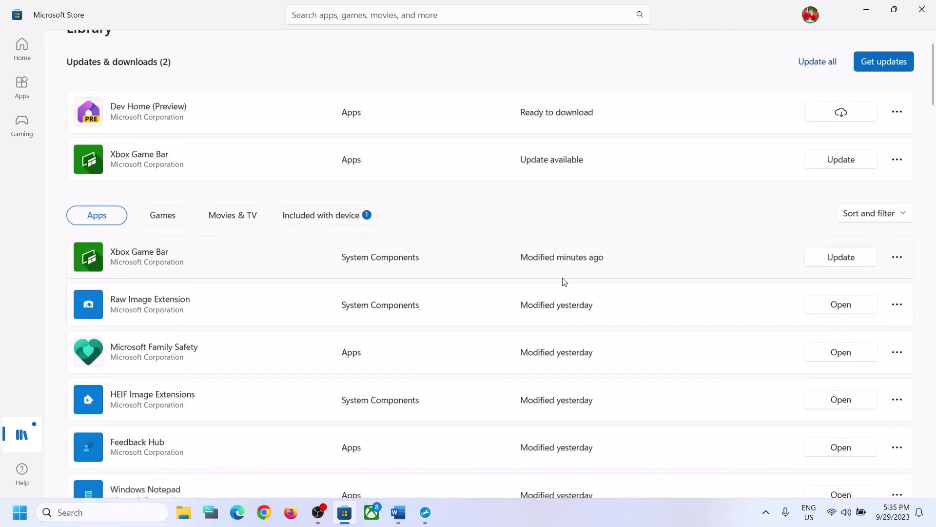
scroll(706, 356, "up", 6)
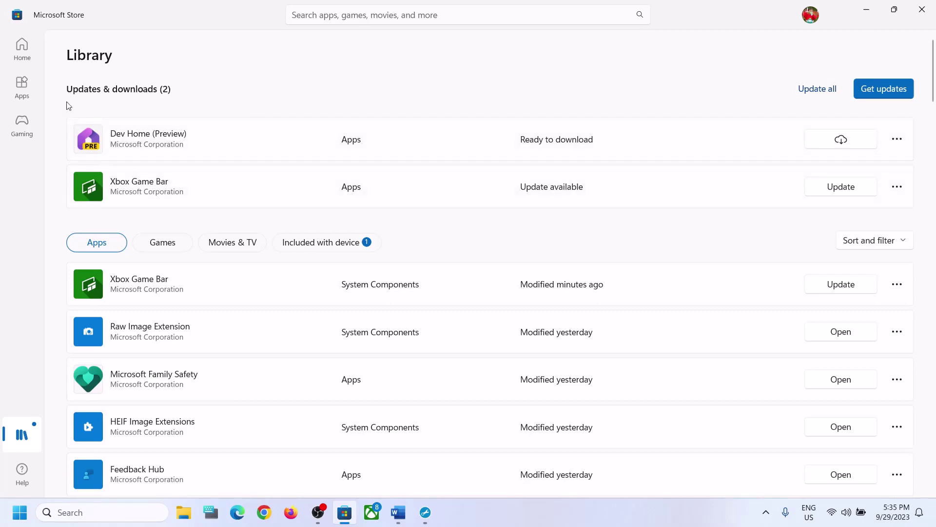
Step: Maximize the Word notes and scroll down to Step 3
left_click(399, 513)
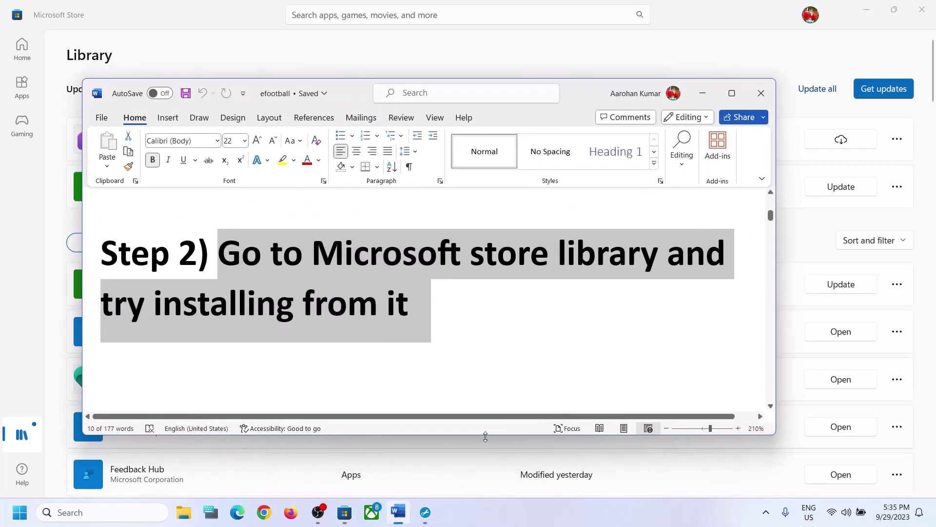
scroll(195, 323, "down", 5)
scroll(208, 324, "down", 5)
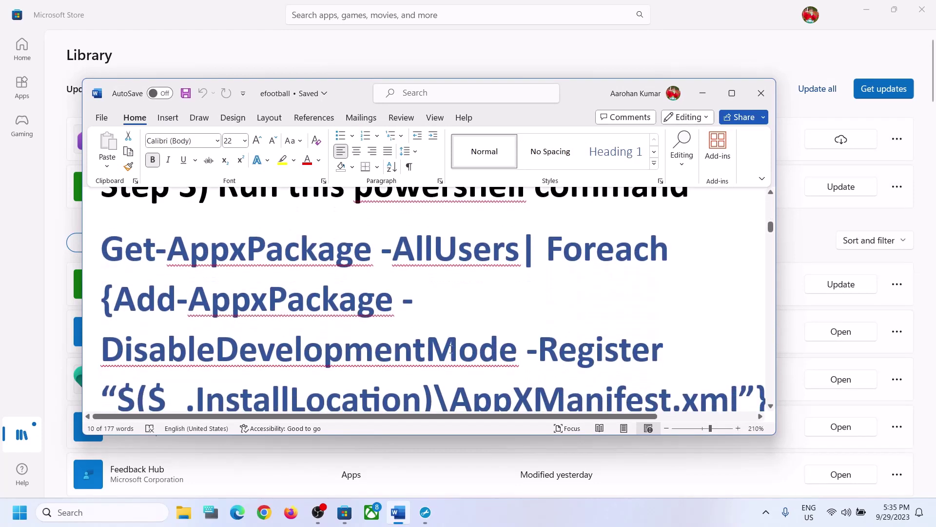
left_click(733, 94)
scroll(542, 311, "down", 3)
Step: Copy the three-line Get-AppxPackage command, then search Windows for 'powershell'
left_click_drag(702, 389, 17, 285)
right_click(85, 305)
left_click(116, 111)
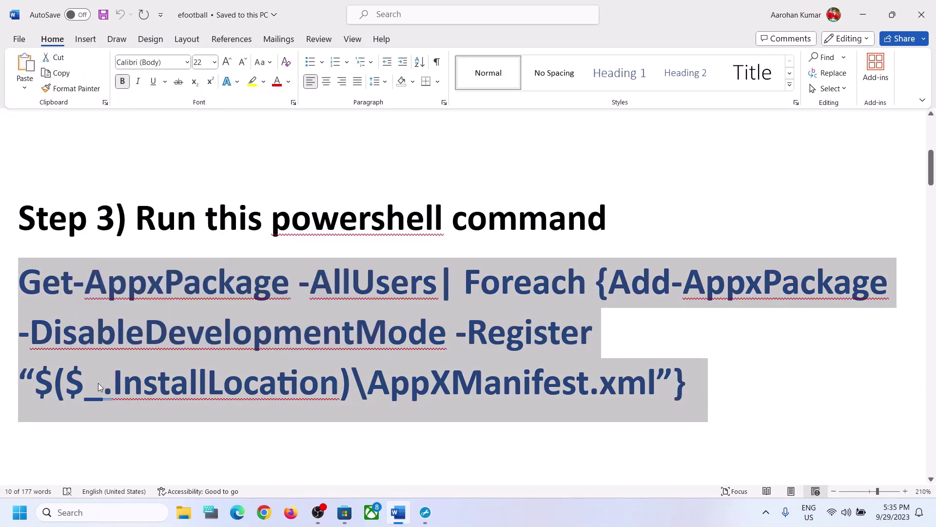
left_click(73, 514)
type("po")
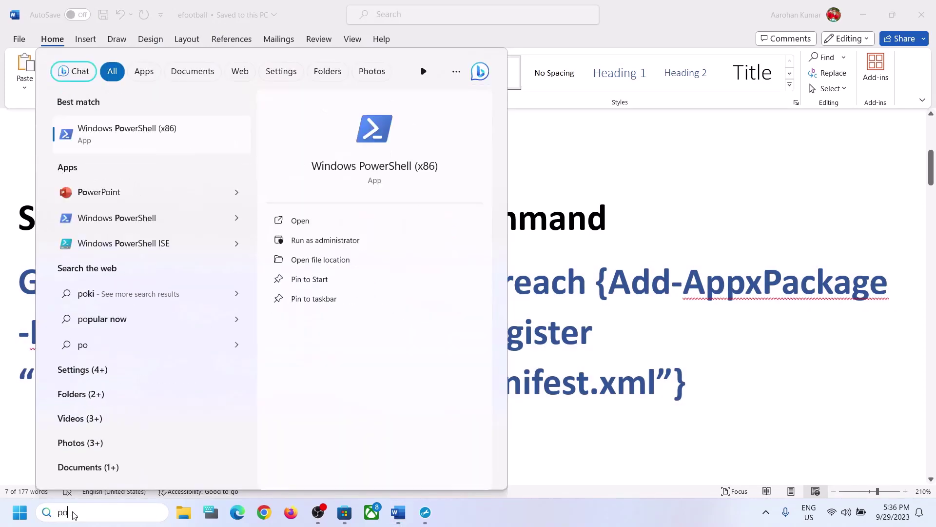
type("wershell")
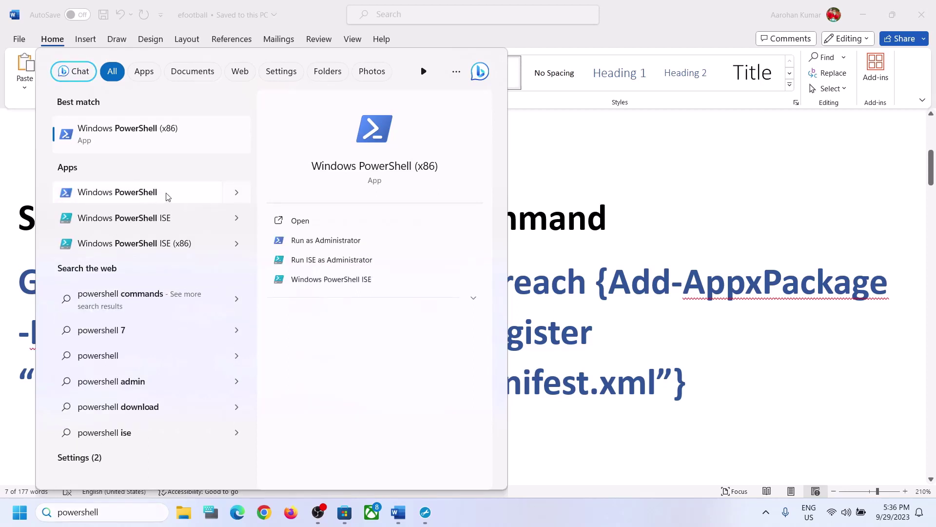
Step: Paste and run the Get-AppxPackage command in Windows PowerShell as administrator
right_click(164, 196)
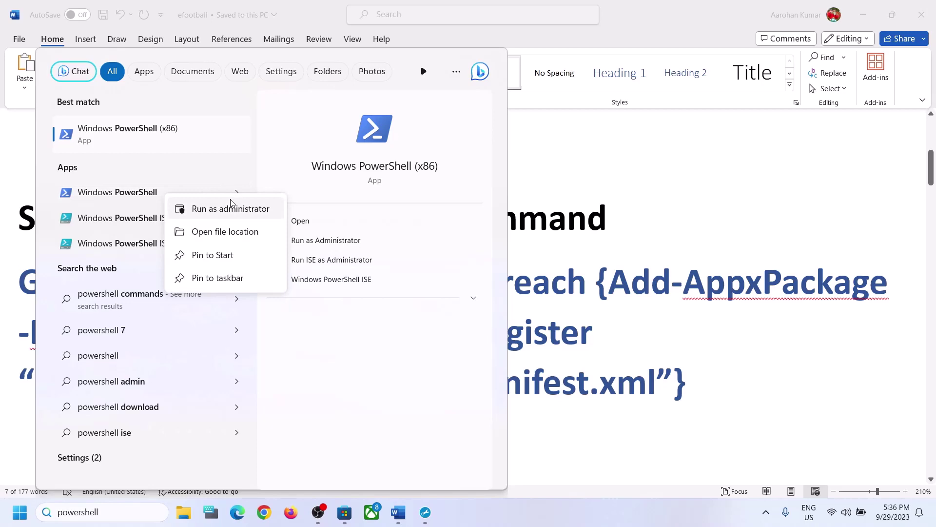
left_click(256, 211)
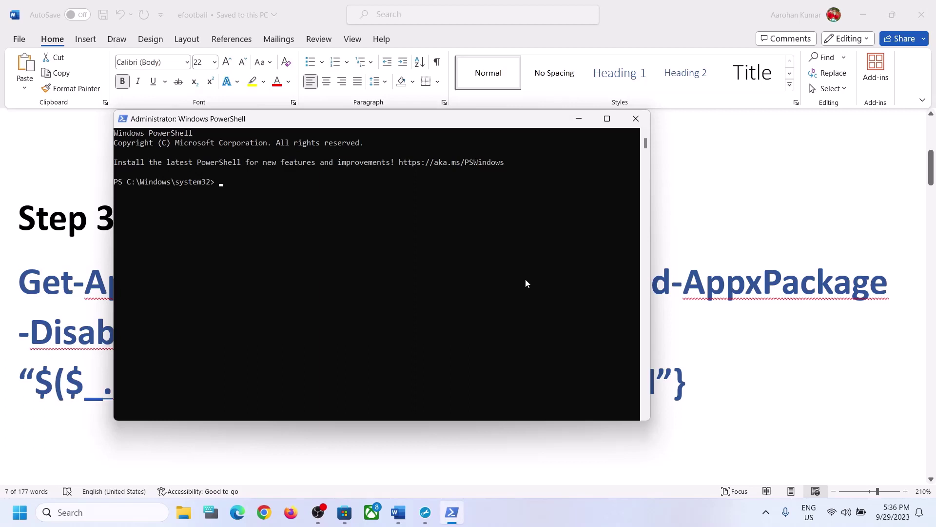
right_click(525, 279)
key("Return")
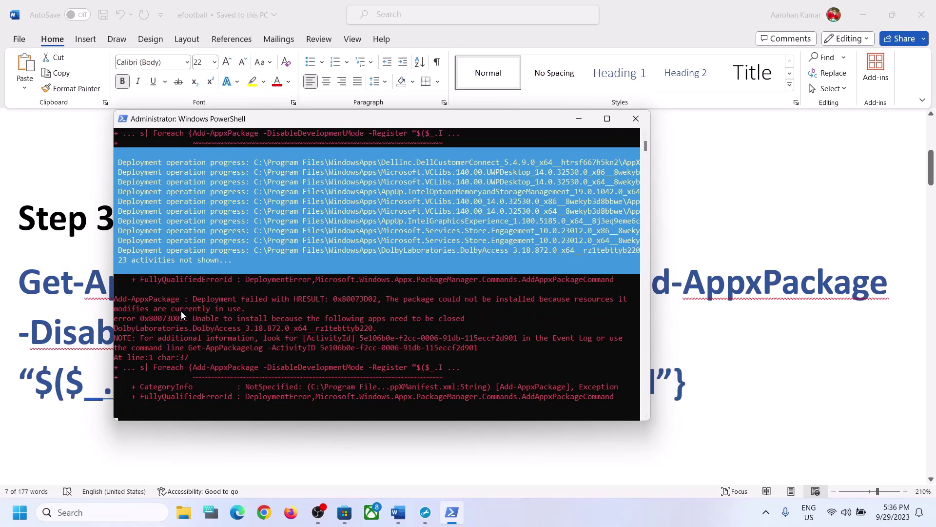
Step: Return to the Word notes and select the Step 4 heading
left_click(48, 317)
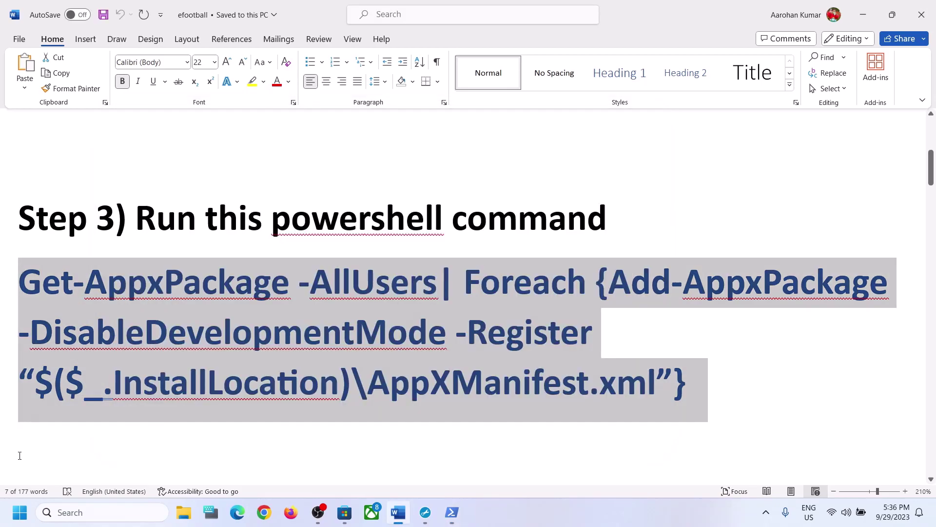
left_click(20, 511)
left_click(354, 469)
left_click(629, 317)
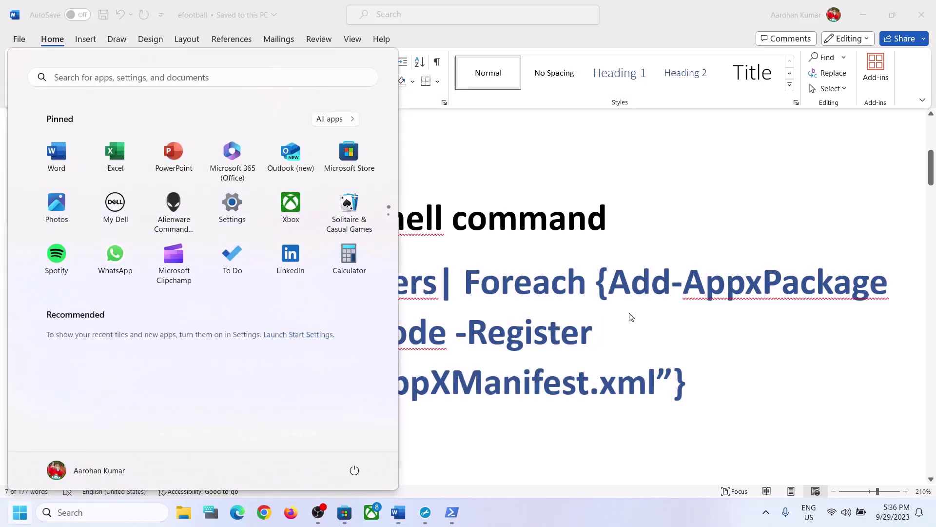
left_click(631, 335)
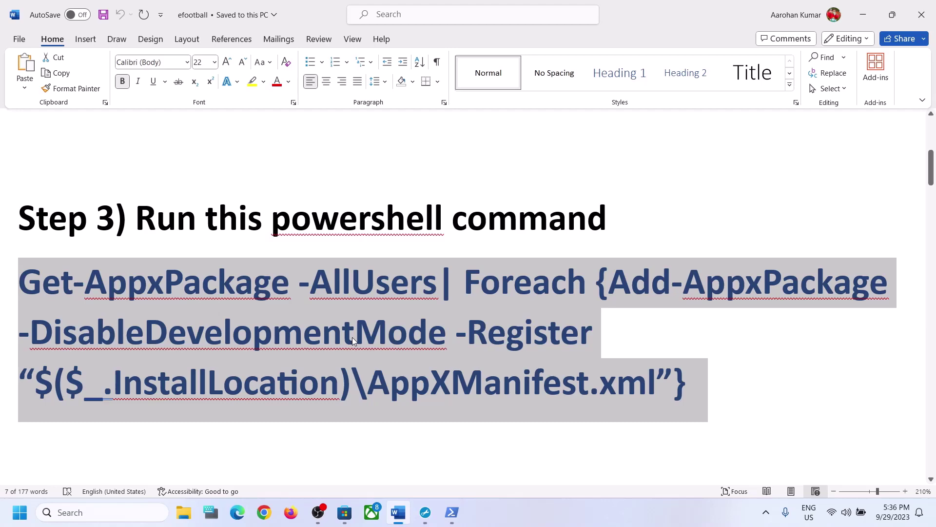
scroll(352, 338, "down", 3)
left_click_drag(125, 331, 710, 312)
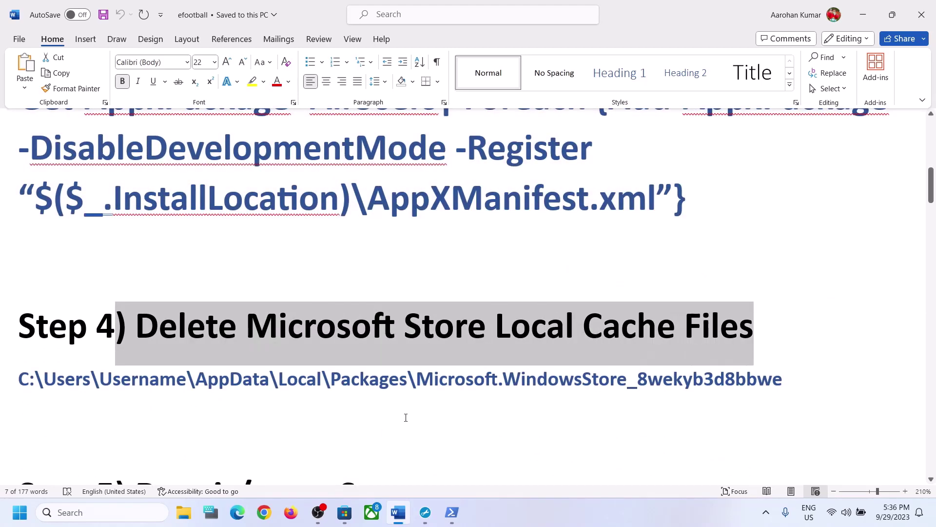
Step: Open File Explorer on the OS (C:) drive
double_click(365, 385)
left_click(364, 384)
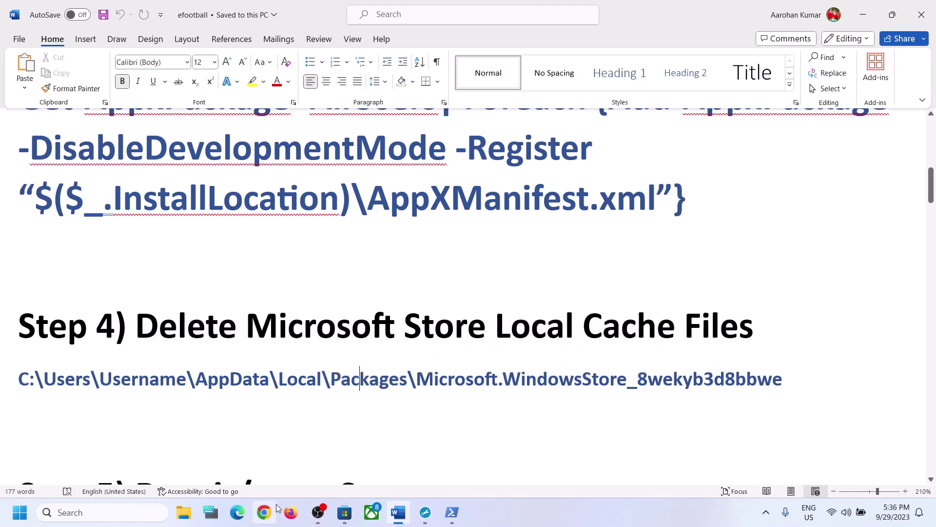
left_click(194, 510)
left_click(194, 511)
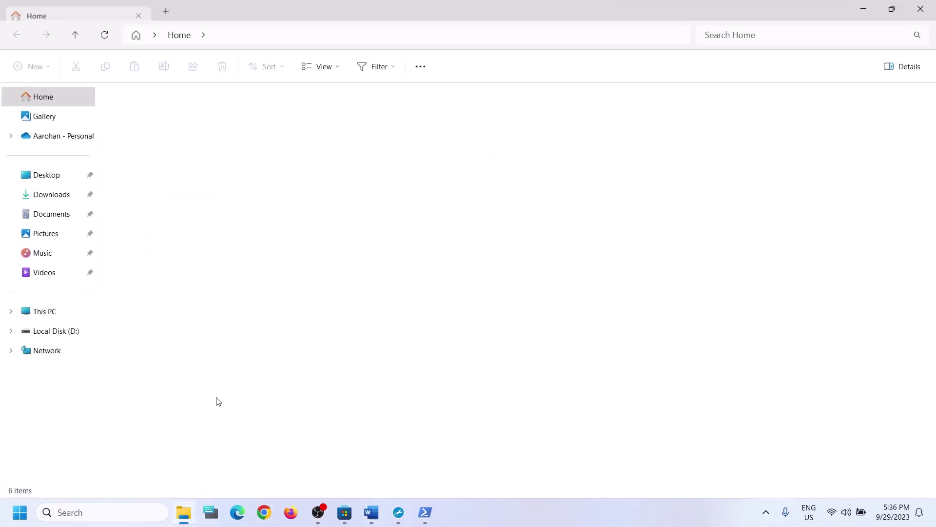
left_click(39, 312)
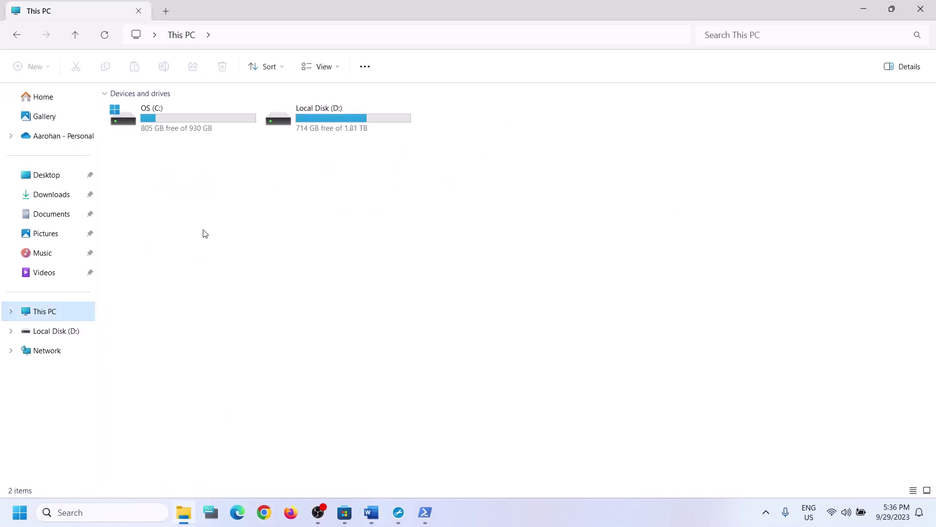
double_click(151, 119)
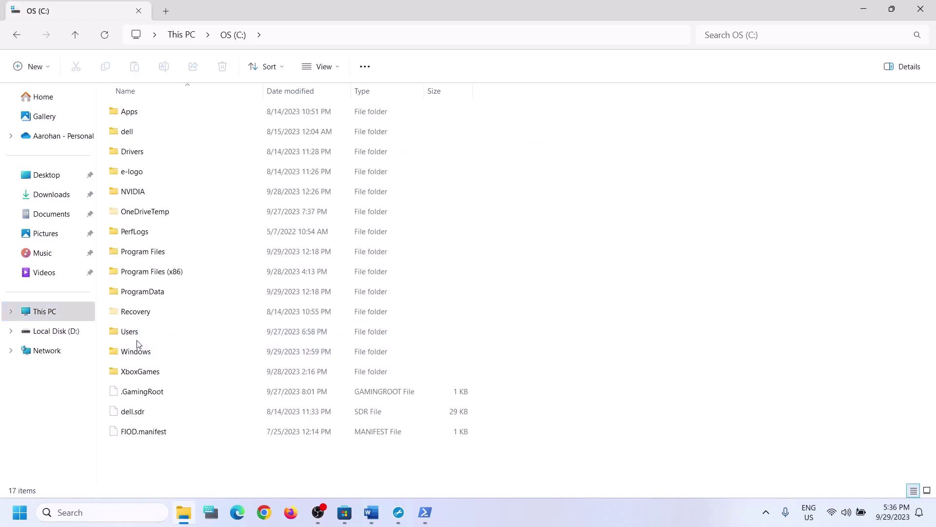
Step: Go into Users and open the user's profile folder
key("alt+Tab")
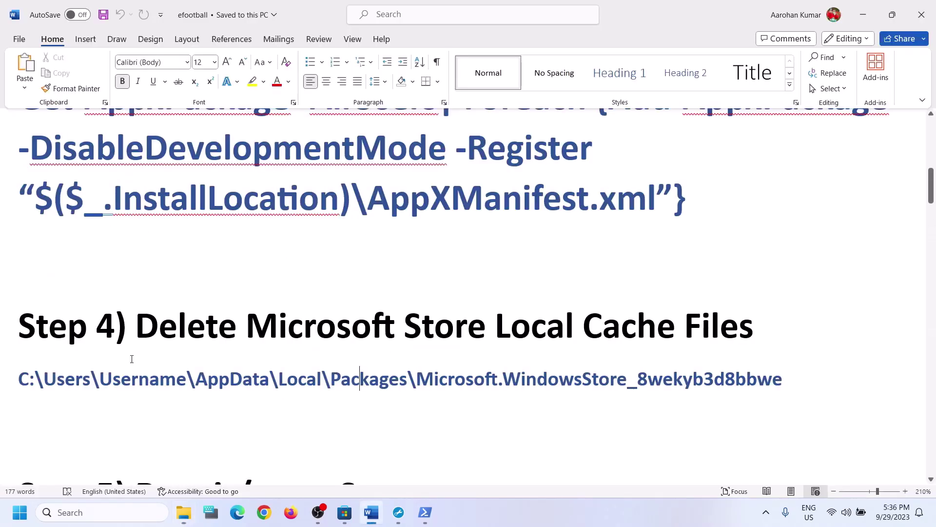
key("alt+Tab")
double_click(138, 328)
left_click(150, 116)
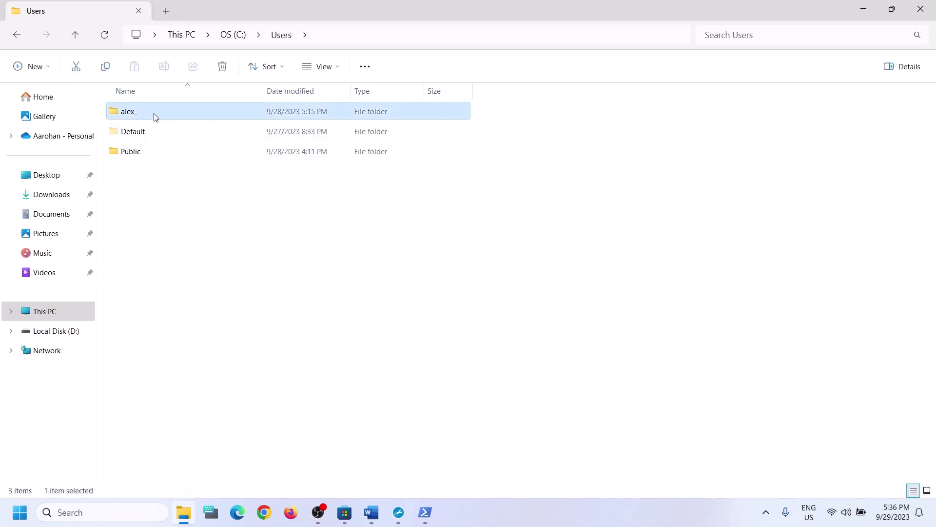
double_click(140, 111)
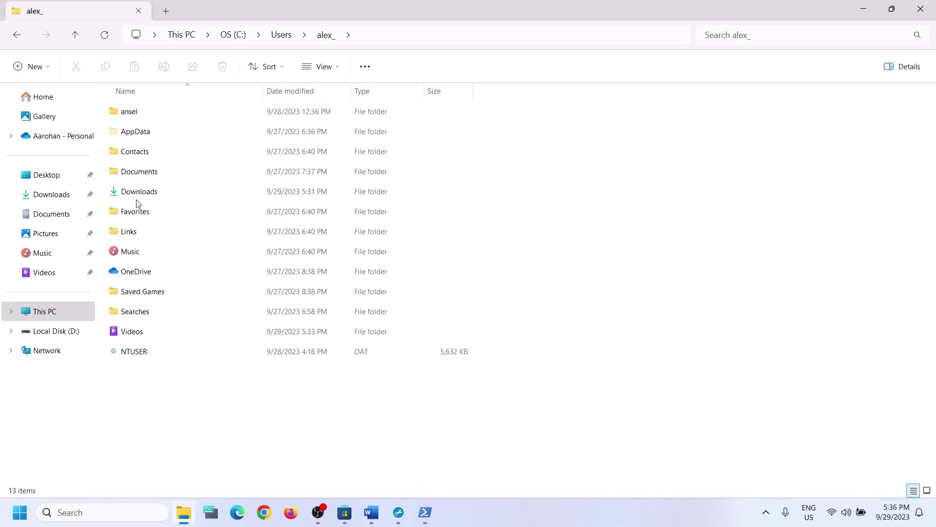
left_click(151, 136)
Step: Turn on Hidden items and select the now-visible AppData folder
key("alt+Tab")
key("alt+Tab")
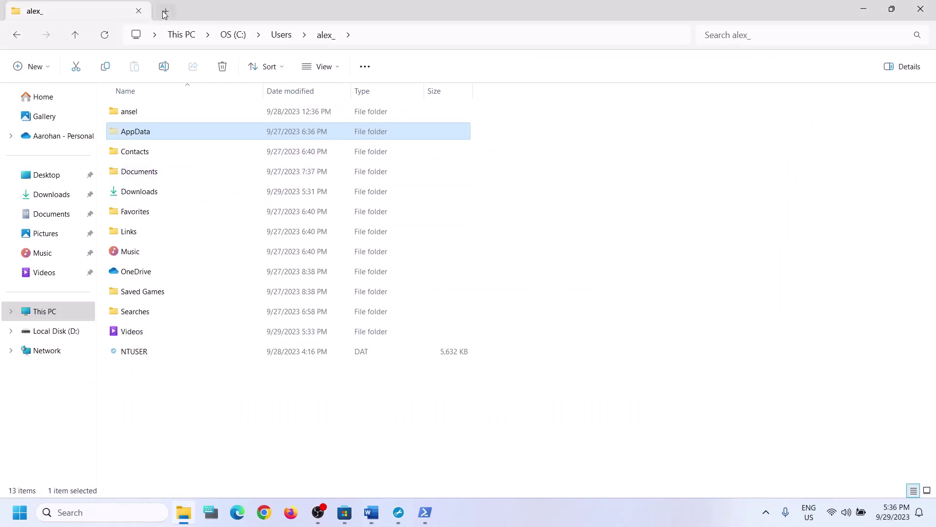
left_click(337, 70)
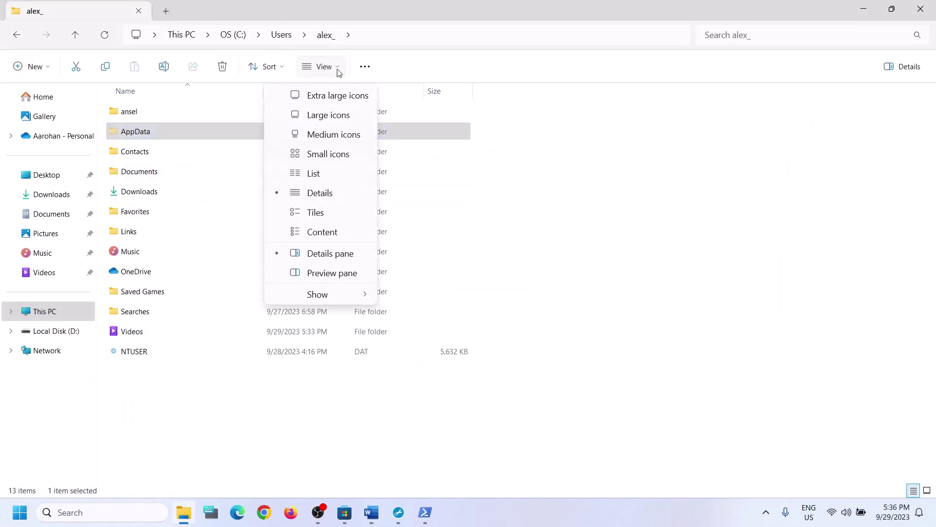
mouse_move(320, 294)
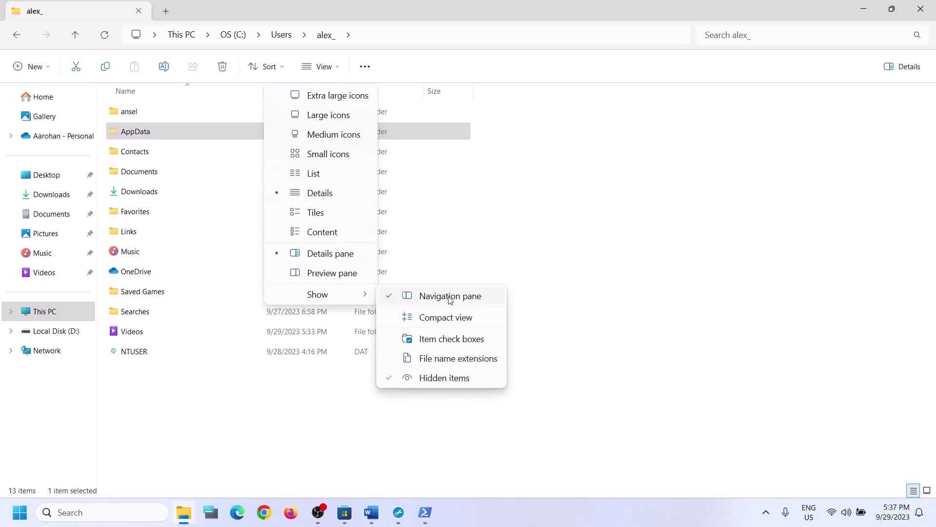
left_click(138, 137)
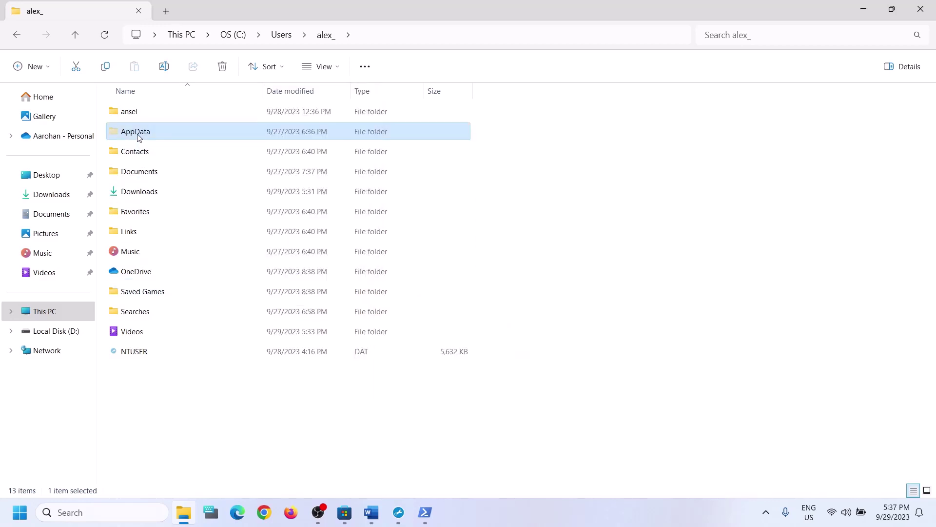
left_click(214, 137)
Step: Navigate AppData > Local > Packages into the Microsoft.WindowsStore_8wekyb3d8bbwe folder
double_click(146, 137)
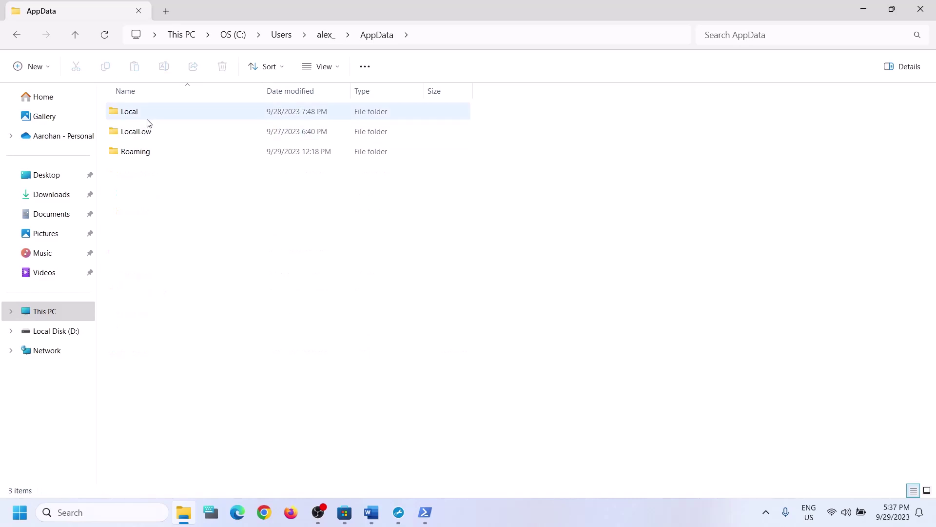
double_click(147, 117)
double_click(129, 196)
scroll(195, 322, "down", 7)
scroll(196, 323, "down", 15)
scroll(195, 323, "down", 4)
scroll(195, 324, "down", 2)
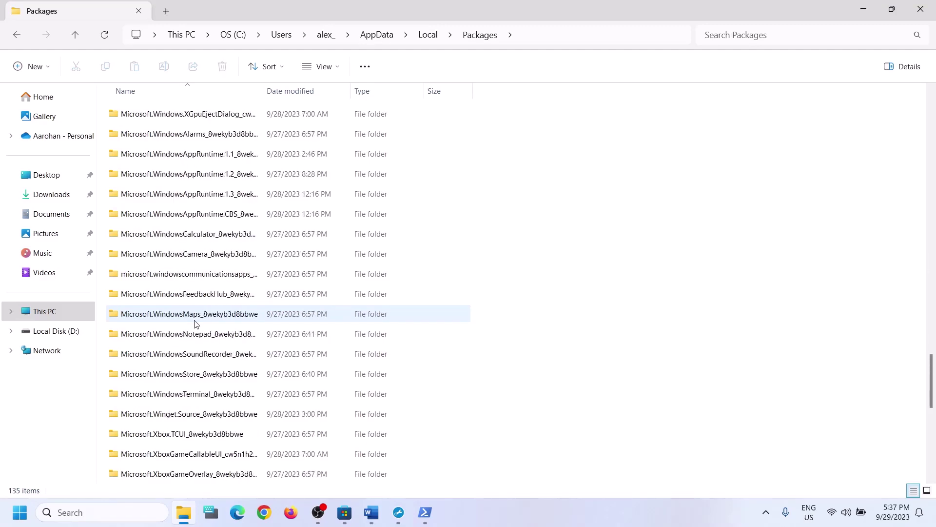
scroll(195, 323, "down", 3)
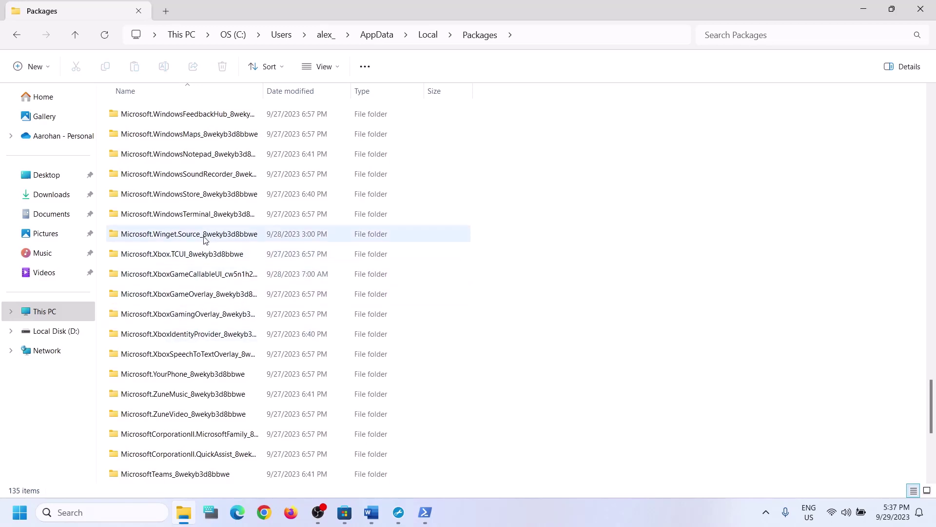
left_click(129, 194)
scroll(141, 370, "up", 3)
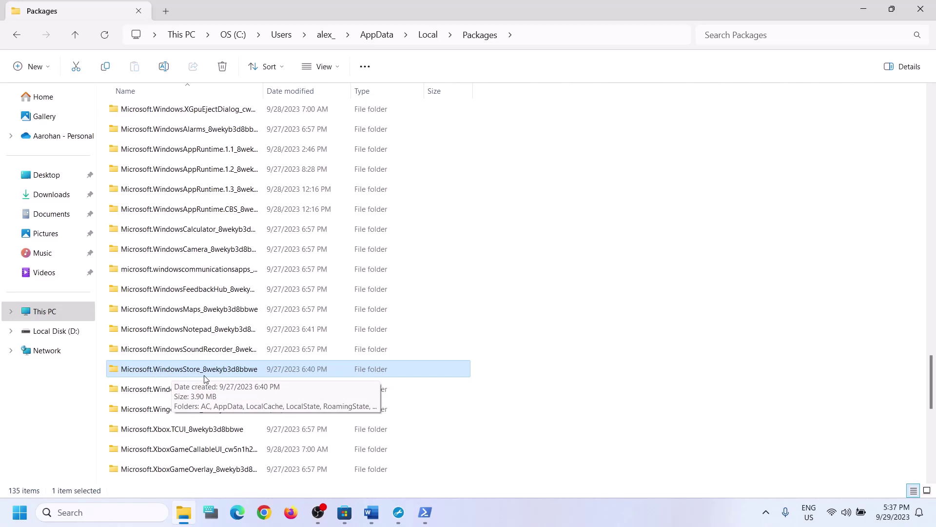
double_click(160, 374)
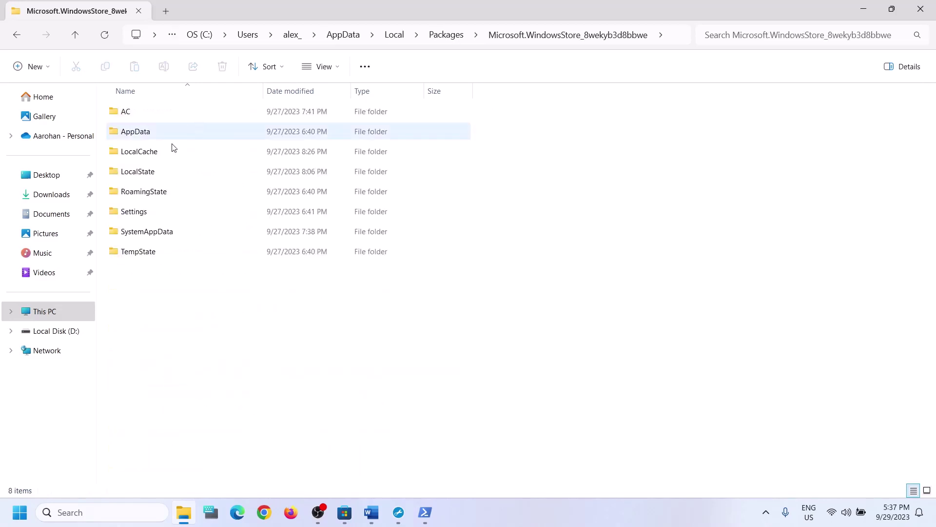
Step: Delete the LocalCache folder and close File Explorer
left_click(131, 173)
left_click(142, 155)
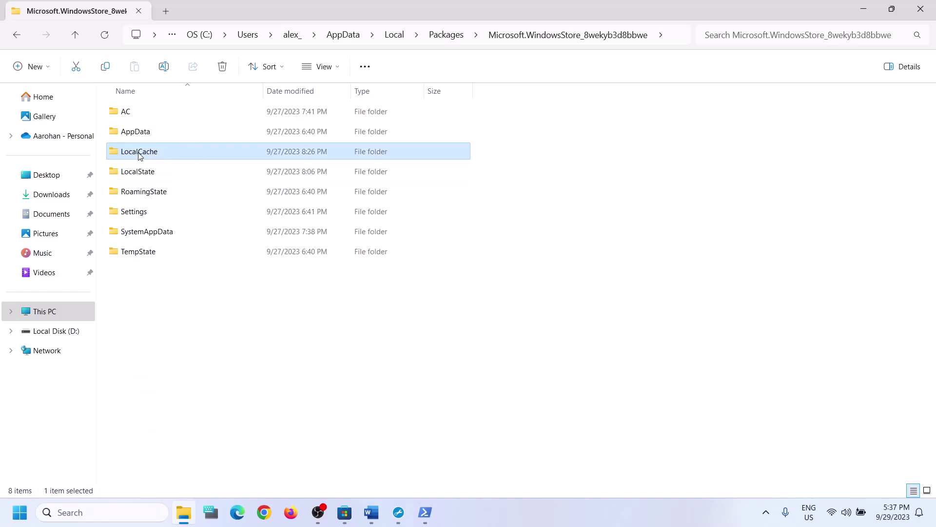
right_click(147, 156)
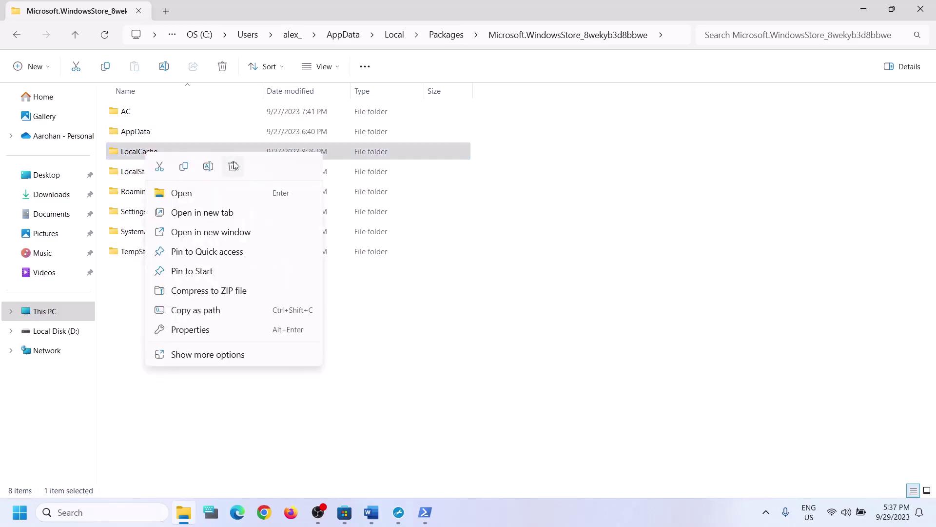
left_click(234, 166)
left_click(924, 10)
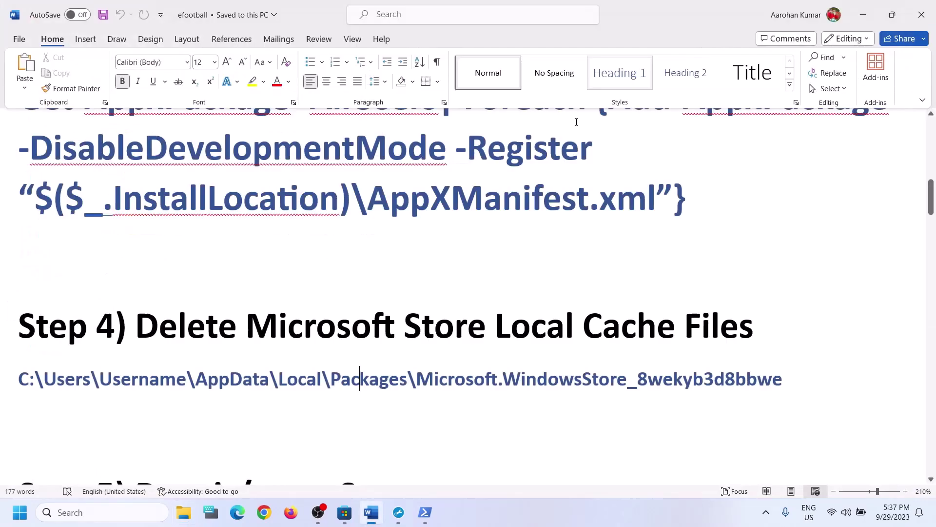
Step: Search the Store for 'efoot' and open the eFootball™ 2024 page
left_click(345, 512)
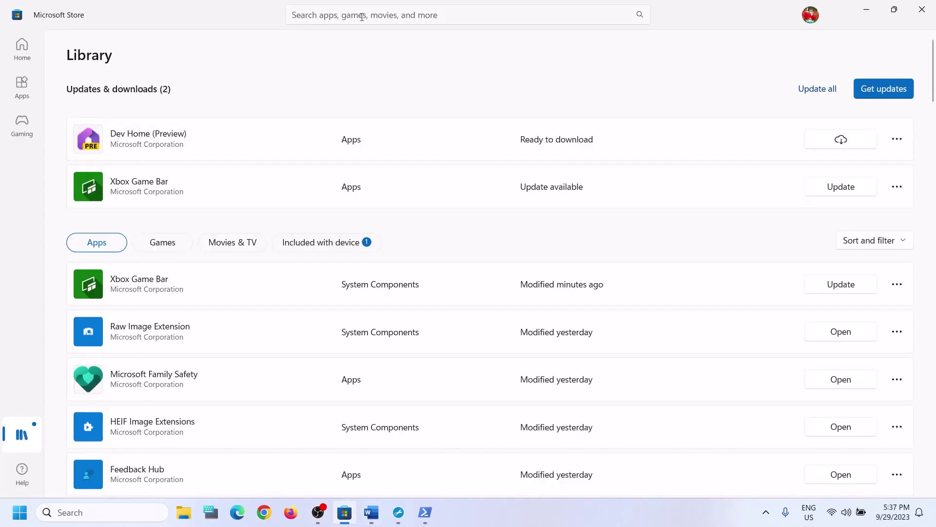
left_click(361, 13)
type("efoot")
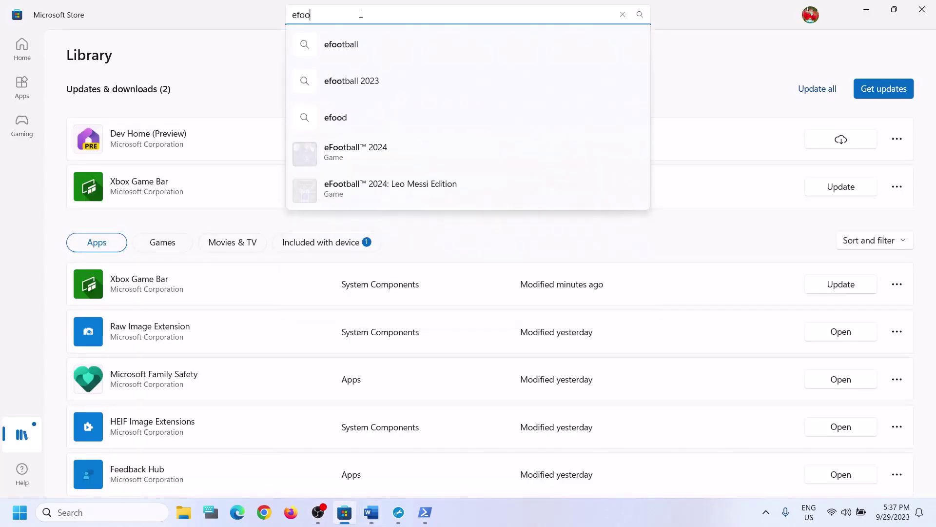
left_click(351, 116)
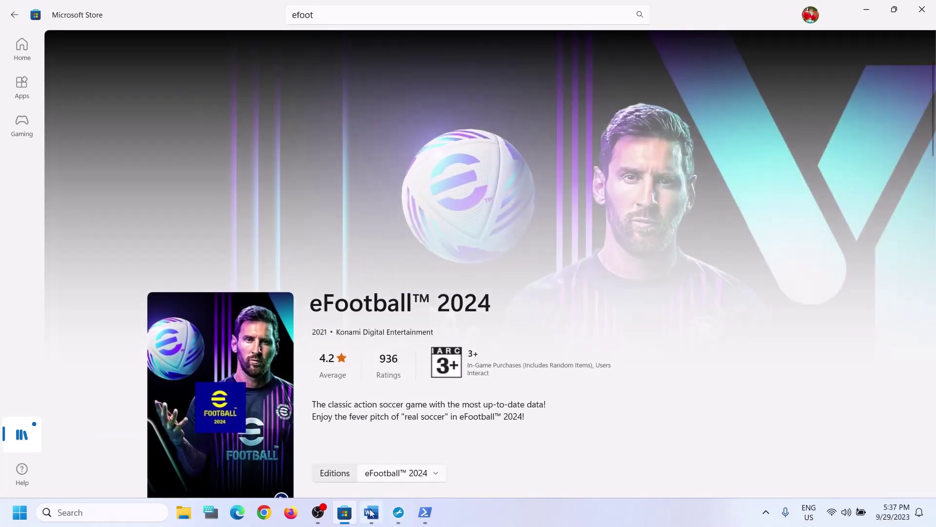
Step: Return to the Word notes and select the Step 5 Repair/reset Store heading
left_click(371, 510)
scroll(236, 359, "down", 2)
scroll(242, 367, "up", 1)
scroll(234, 370, "down", 2)
left_click(450, 376, "shift")
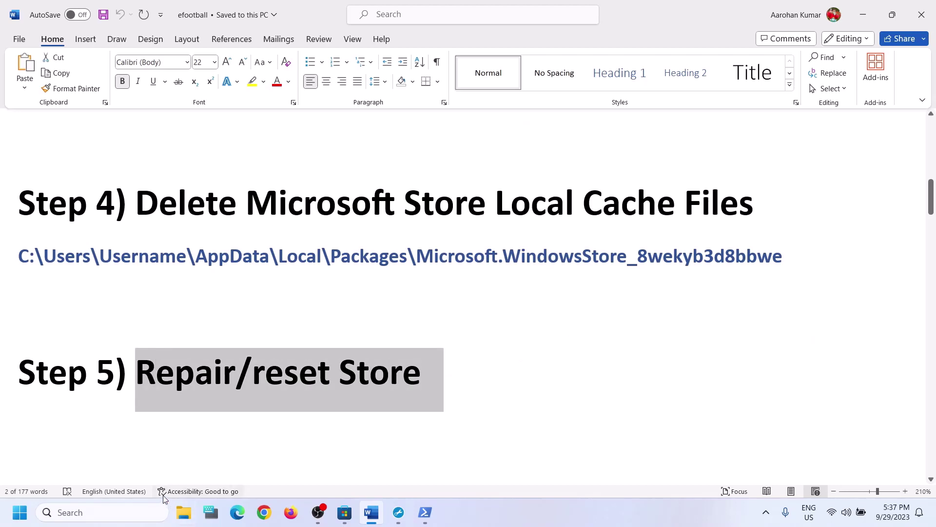
Step: Search for 'store' and open the Microsoft Store app settings
left_click(119, 516)
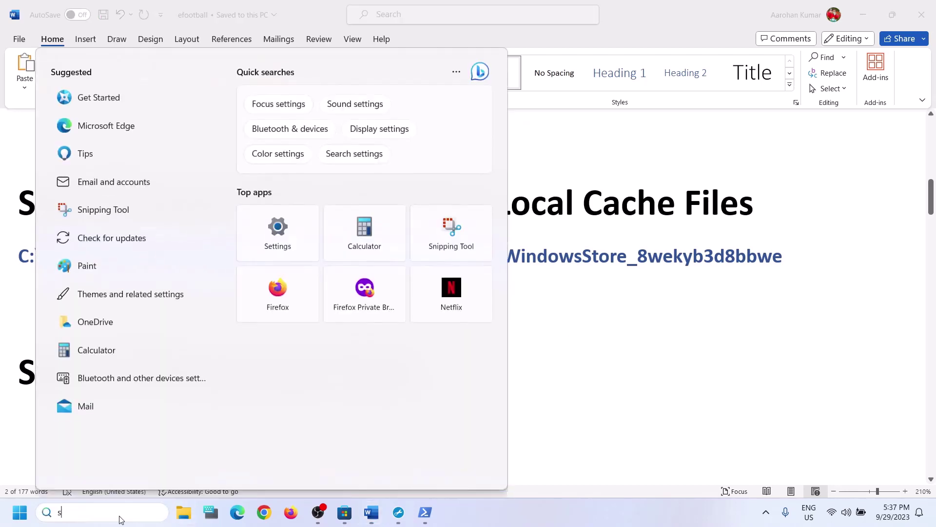
type("store")
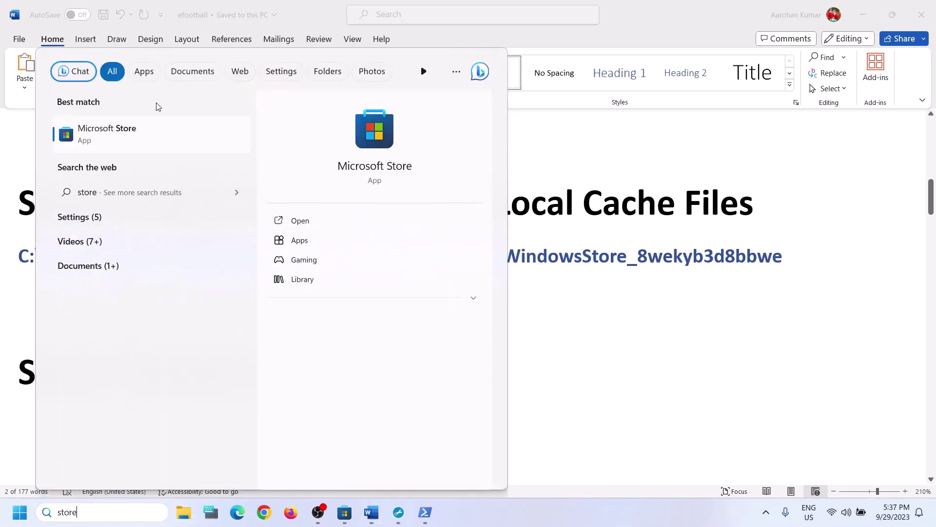
right_click(110, 138)
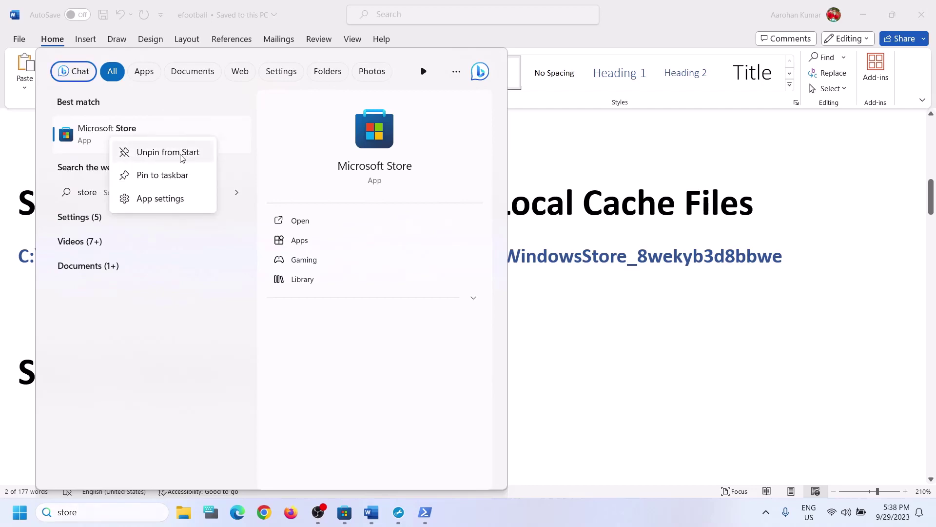
left_click(161, 199)
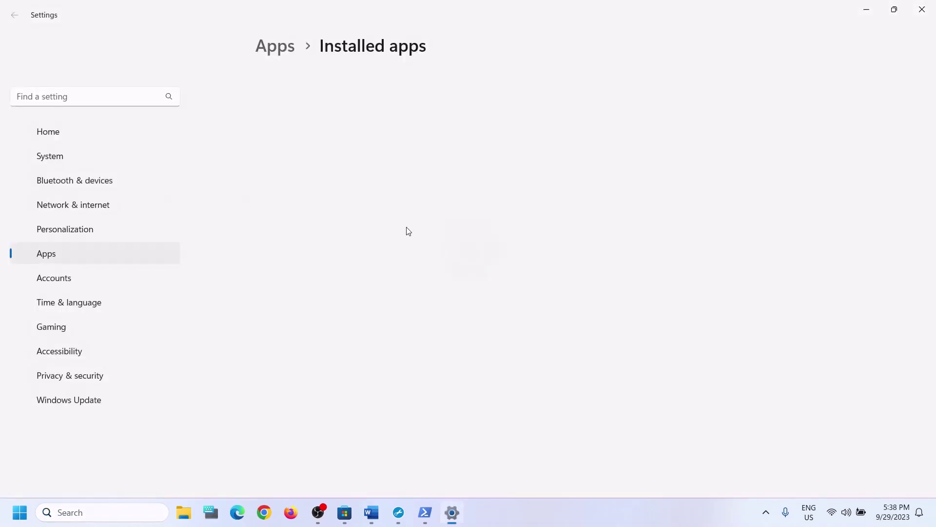
Step: Repair the Microsoft Store app, then reset it and confirm deleting its data
scroll(376, 287, "down", 10)
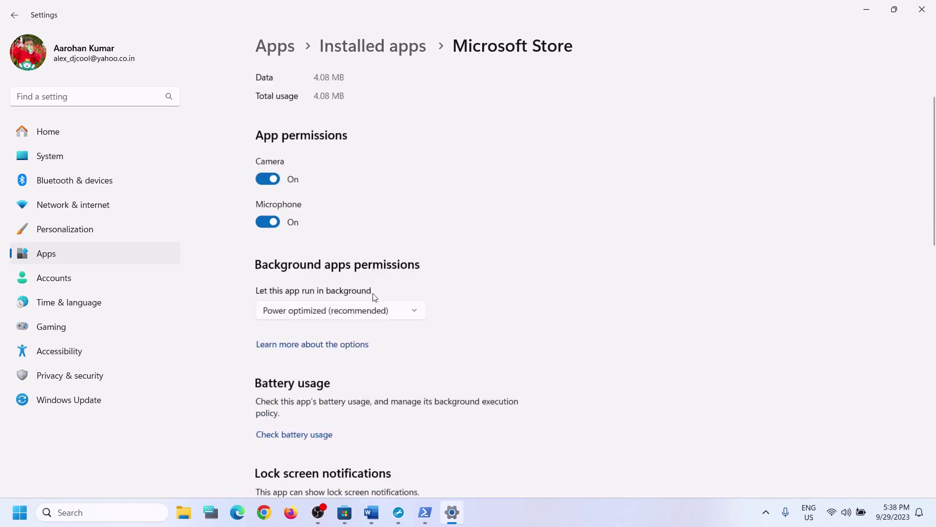
scroll(353, 347, "up", 3)
left_click(285, 295)
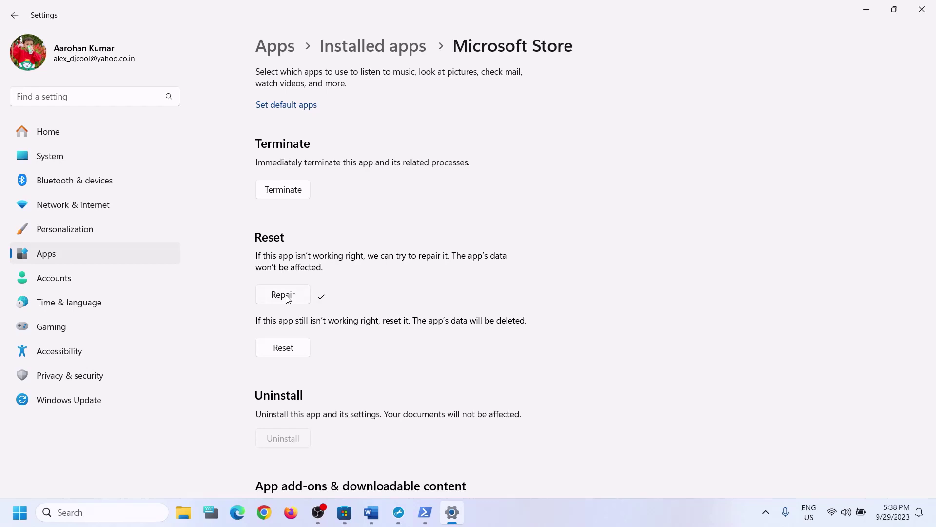
left_click(286, 347)
left_click(331, 317)
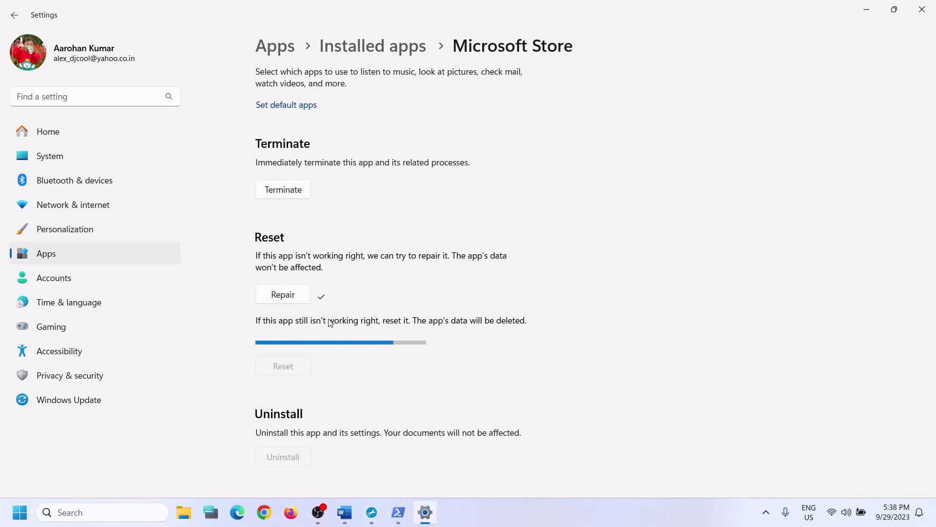
Step: Return to the Word notes and select the Step 6 text
left_click(344, 512)
scroll(177, 376, "down", 3)
scroll(178, 376, "up", 2)
left_click_drag(137, 380, 620, 383)
Step: Launch Microsoft Store from search, maximize it, and open the Library
left_click(124, 512)
type("store")
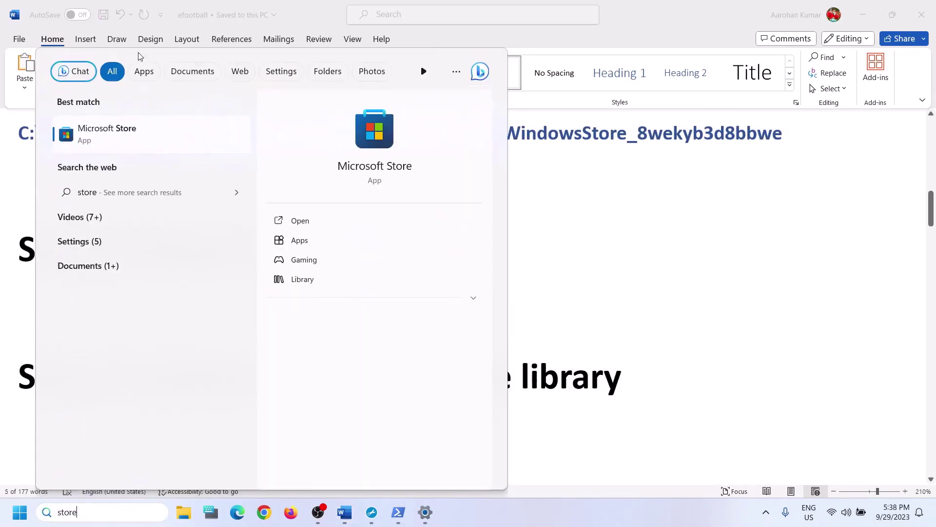
left_click(105, 134)
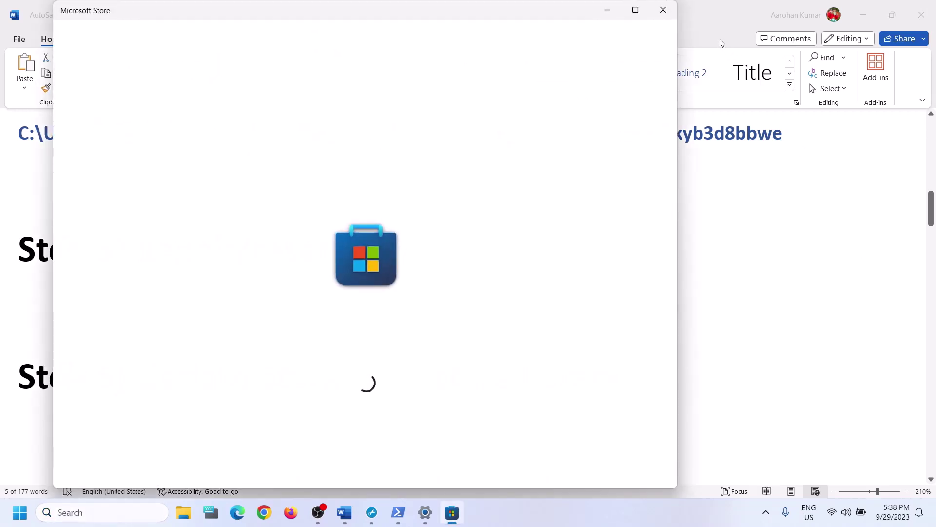
left_click(636, 11)
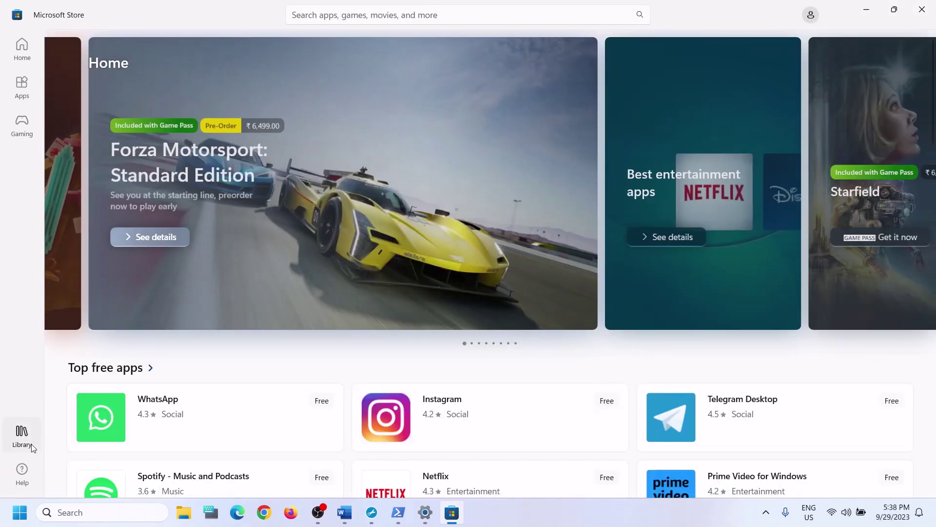
left_click(27, 445)
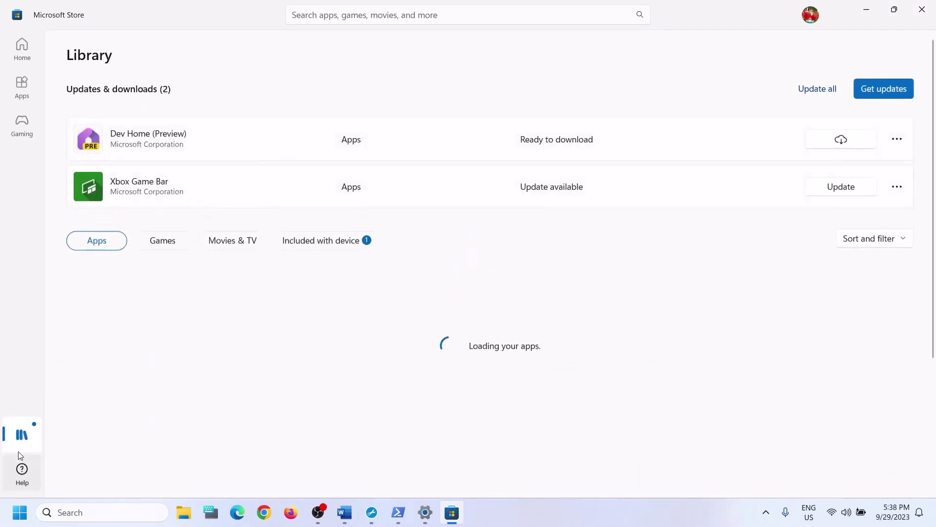
Step: Start checking for app updates in the Library
left_click(875, 96)
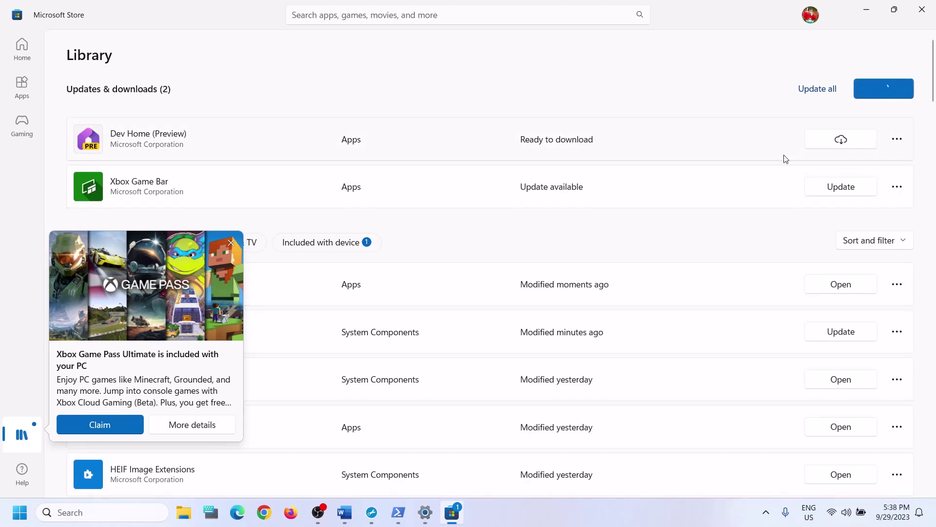
left_click(11, 523)
left_click(354, 470)
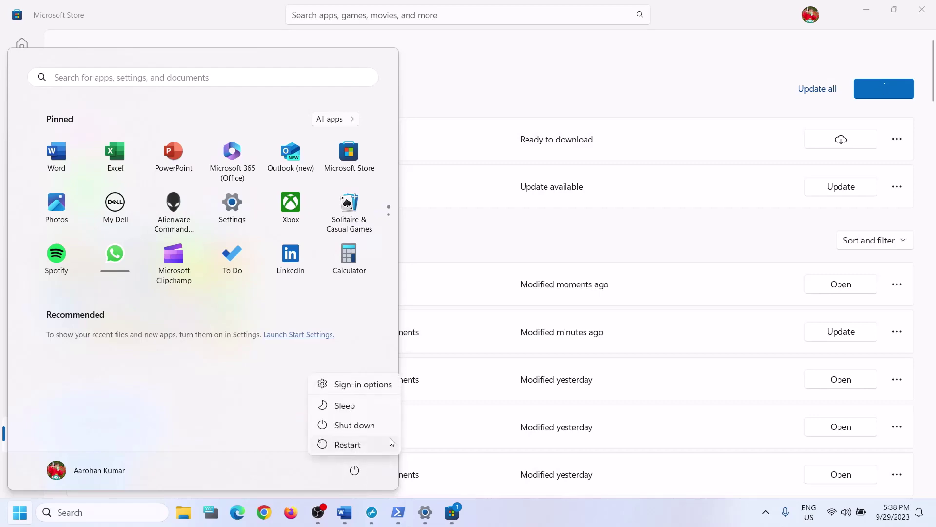
left_click(715, 58)
left_click(710, 71)
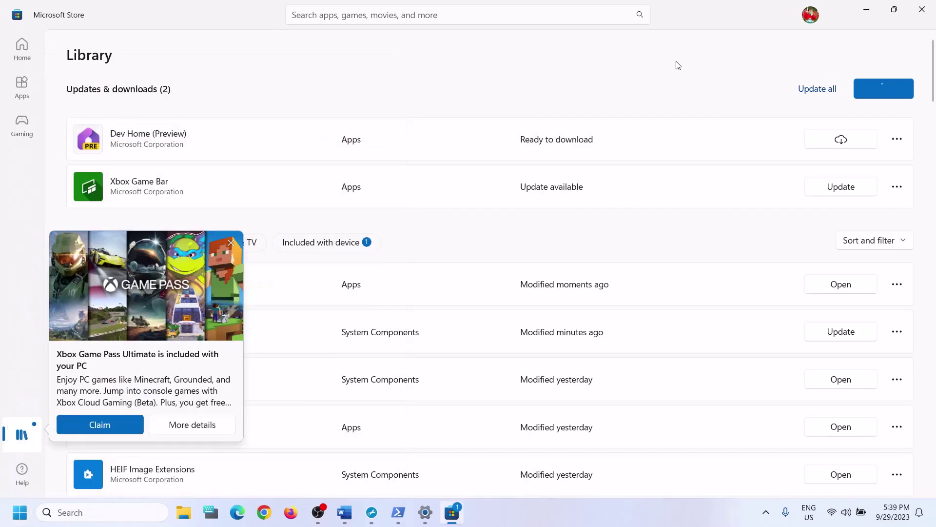
Step: Copy the Step 7 Xbox Identity Provider link from the Word instructions
left_click(345, 512)
scroll(338, 322, "down", 3)
scroll(336, 331, "down", 3)
left_click_drag(162, 200, 525, 241)
scroll(480, 302, "down", 1)
left_click_drag(600, 370, 63, 278)
key("ctrl+c")
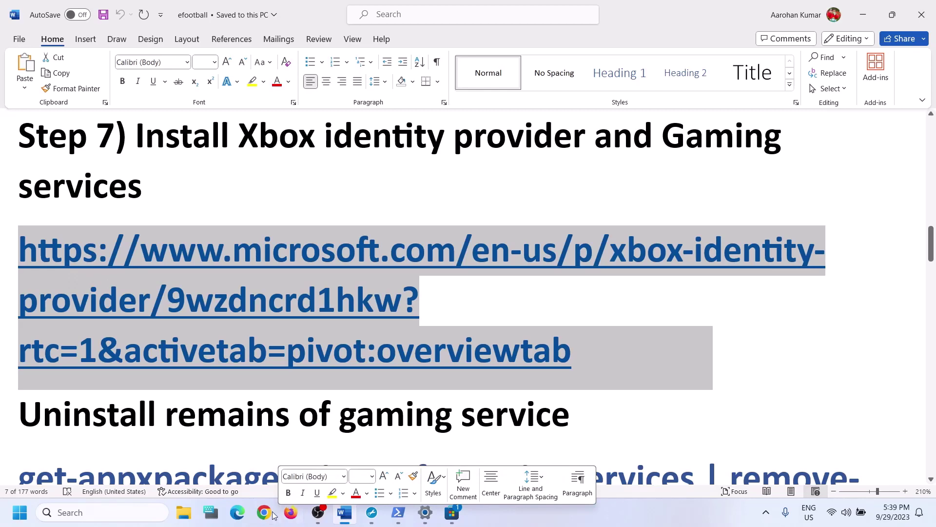
Step: Load the Xbox Identity Provider store page in a new Chrome tab
left_click(263, 512)
key("ctrl+v")
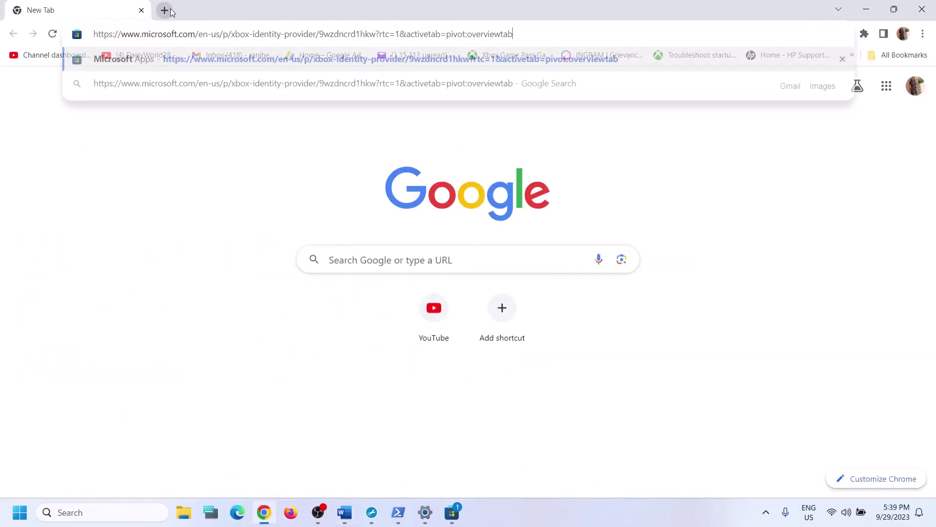
key("Return")
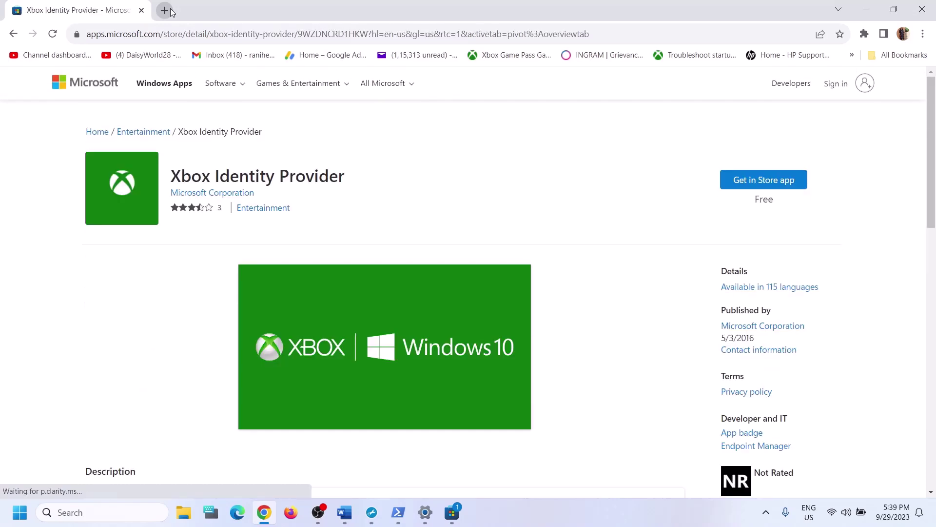
left_click_drag(171, 176, 319, 161)
Step: Open Xbox Identity Provider in the Microsoft Store app, then return to the Word notes
left_click(775, 192)
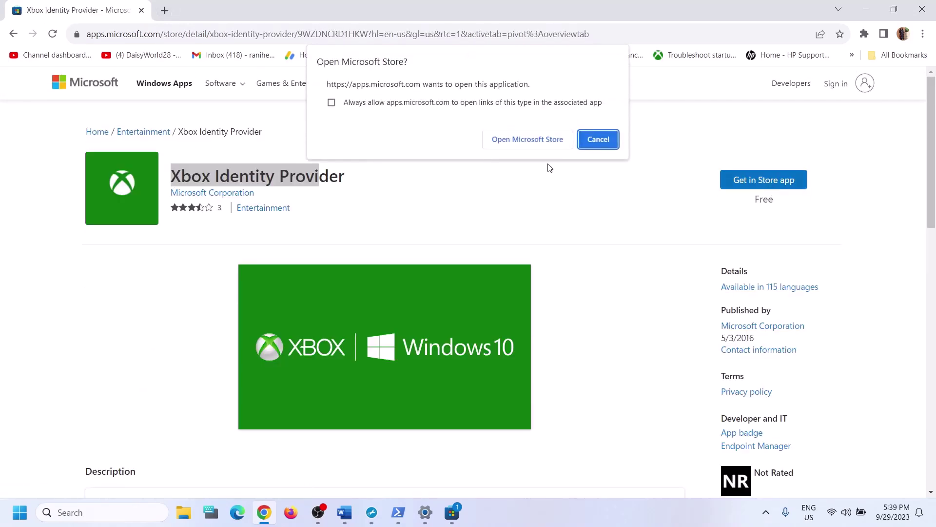
left_click(538, 141)
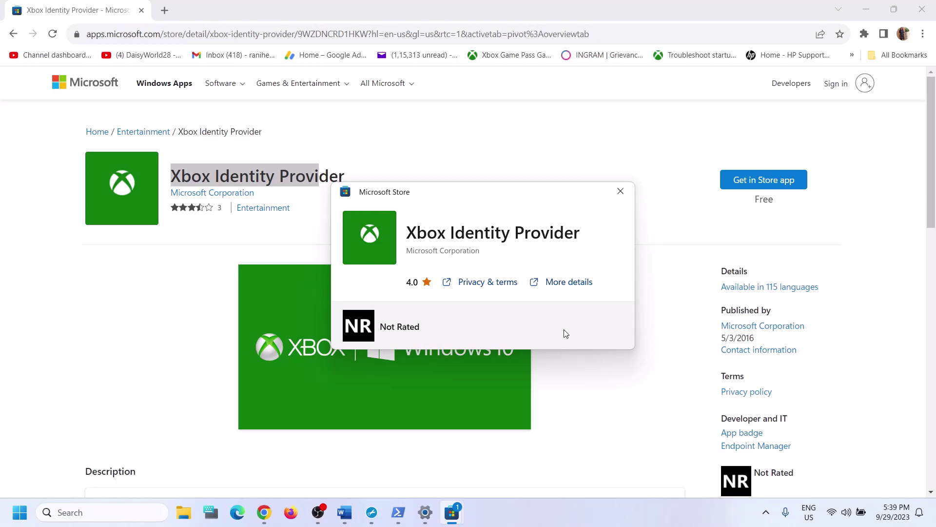
key("Escape")
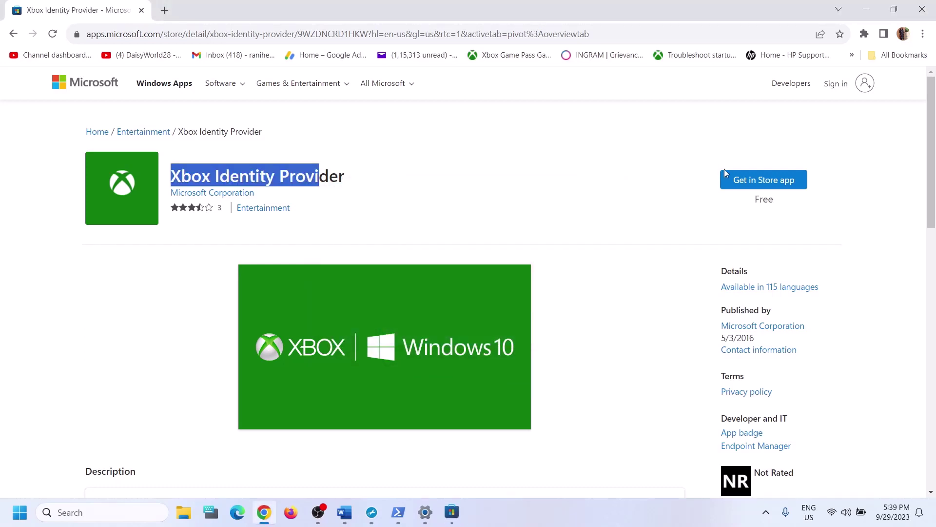
left_click(452, 512)
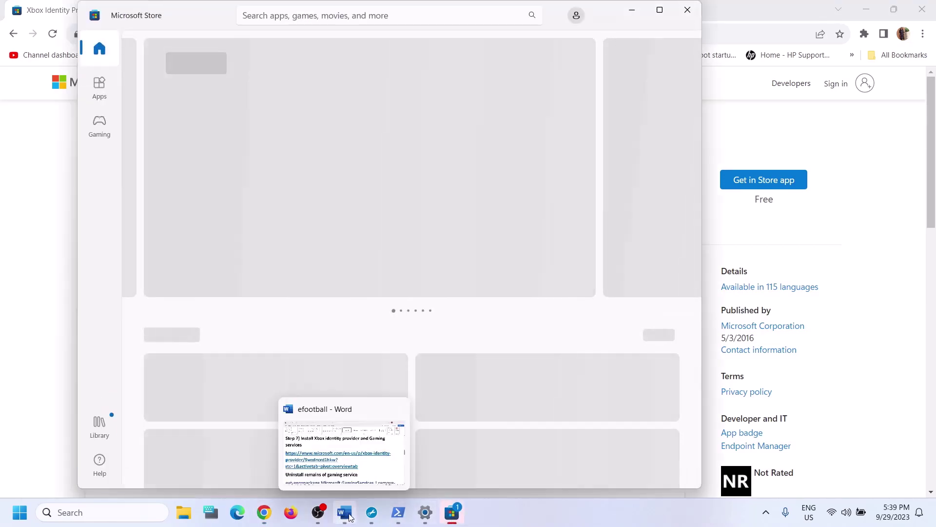
left_click(363, 476)
scroll(341, 390, "down", 6)
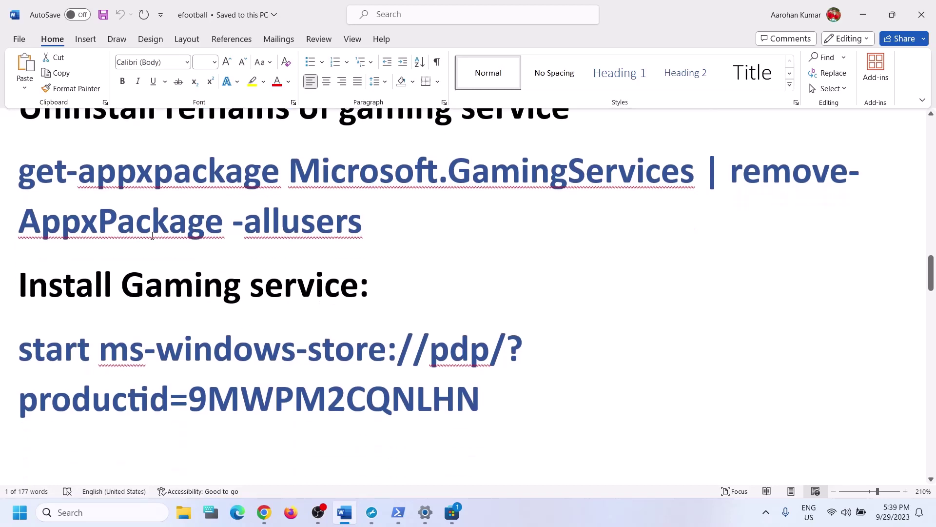
Step: Copy the Get-AppxPackage Gaming Services removal command from the Word notes
left_click_drag(376, 223, 54, 183)
right_click(54, 183)
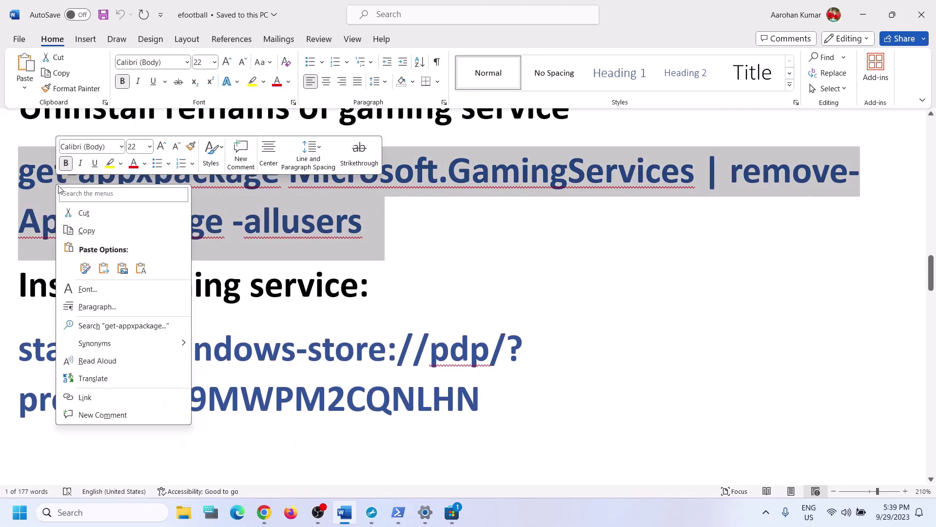
left_click(86, 230)
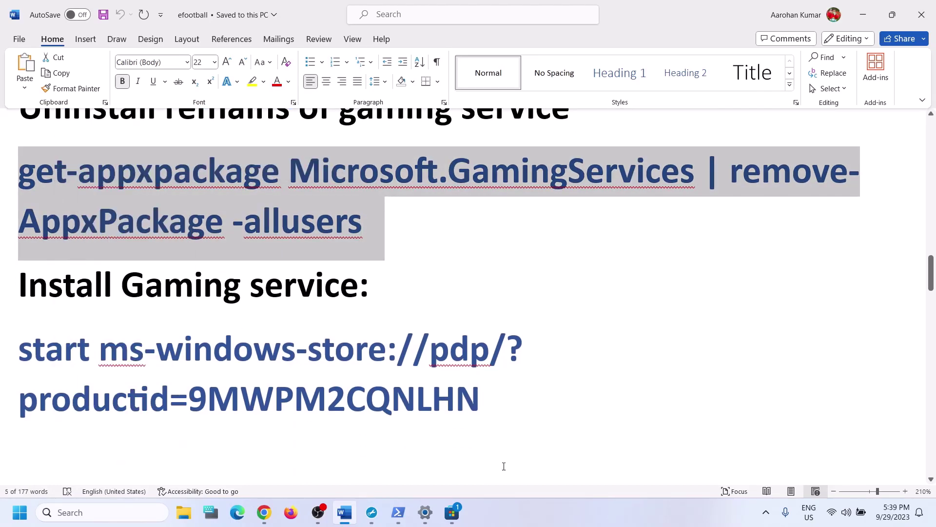
left_click(452, 512)
Step: Launch Windows PowerShell as administrator and run the Gaming Services removal command
left_click(91, 513)
type("po")
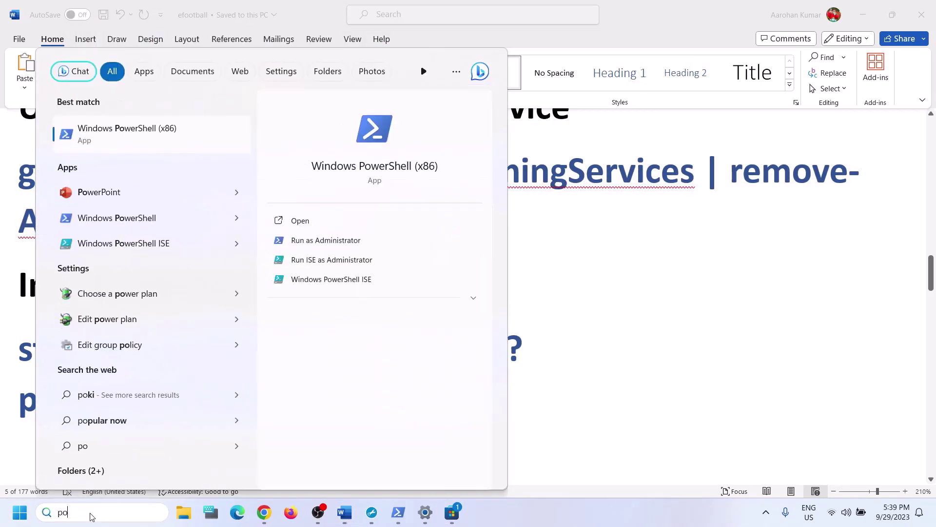
type("wershell")
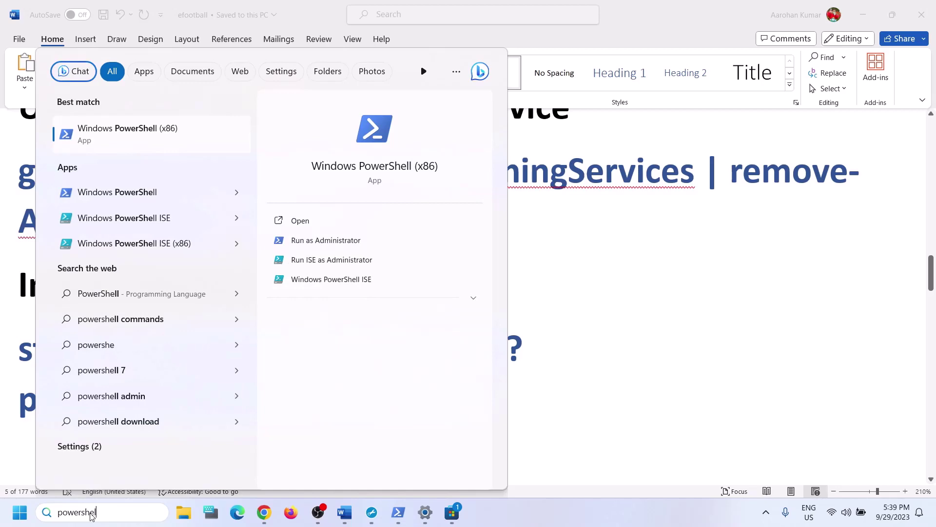
right_click(154, 194)
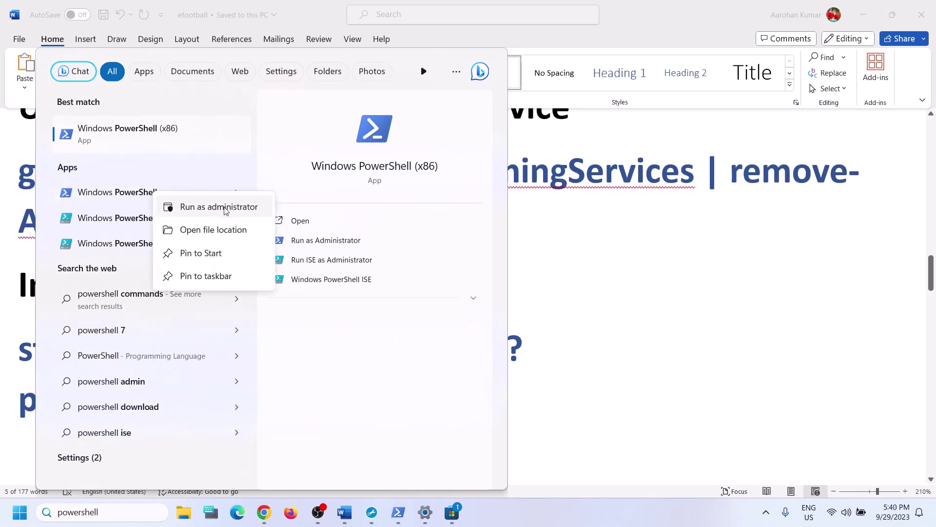
left_click(226, 208)
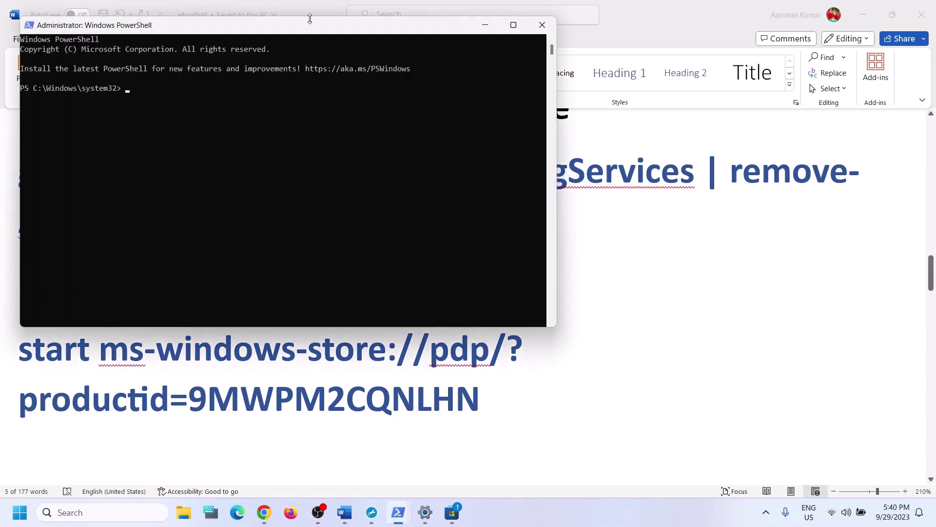
left_click_drag(309, 31, 494, 172)
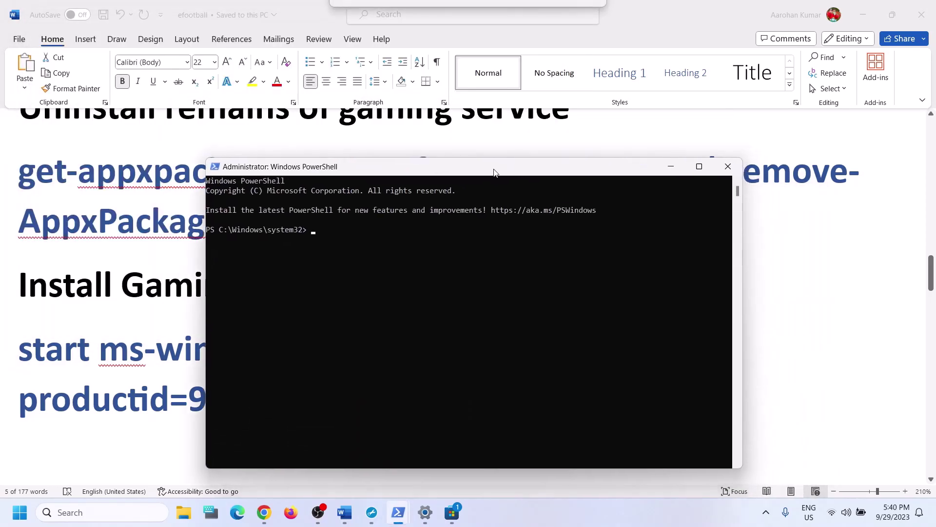
key("ctrl+v")
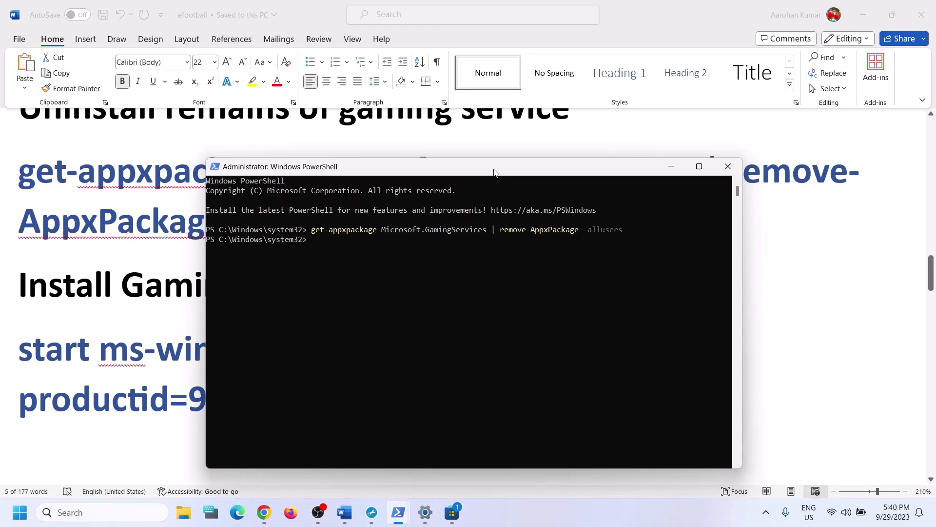
Step: Copy the start ms-windows-store command from Word and run it in PowerShell
key("alt+Tab")
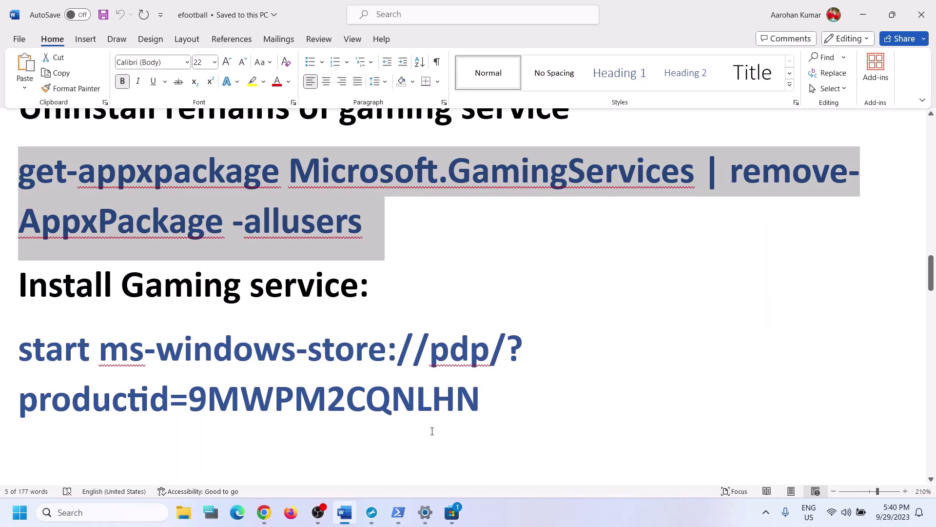
left_click_drag(483, 399, 18, 349)
right_click(19, 345)
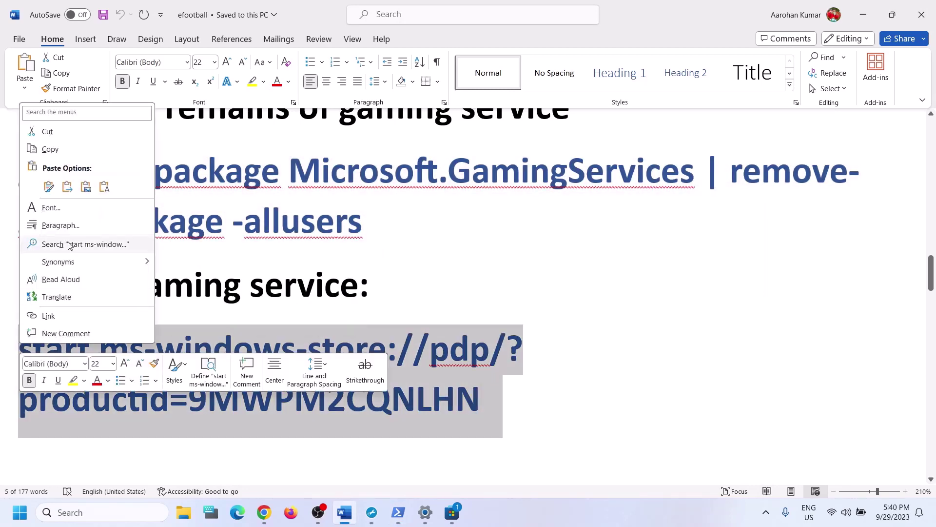
left_click(50, 150)
key("alt+Tab")
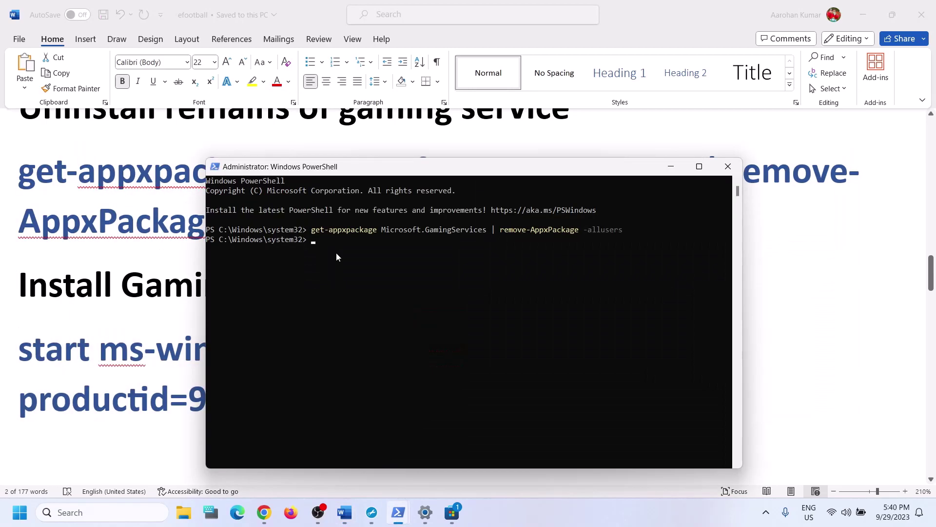
right_click(336, 257)
key("Return")
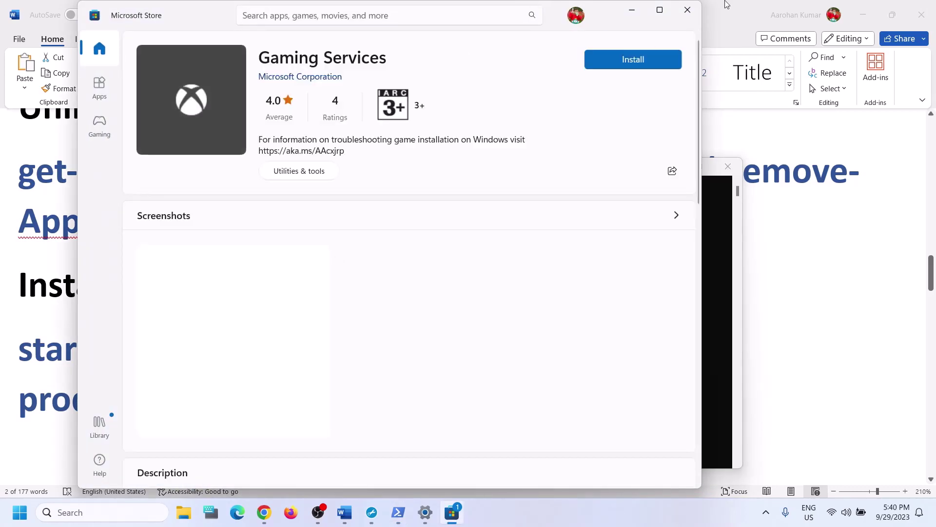
Step: Maximize the Store, dismiss the Game Pass promotion, install Gaming Services, then return to Word
left_click(659, 9)
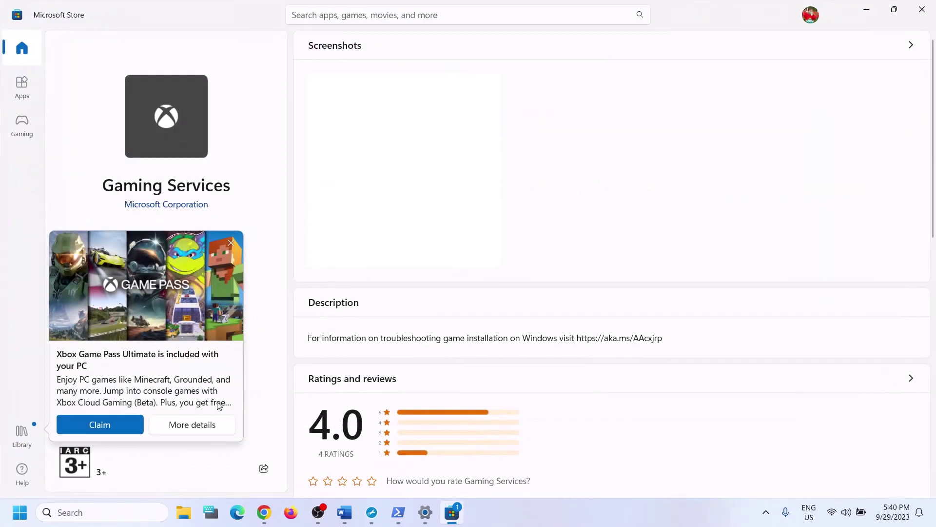
left_click(229, 243)
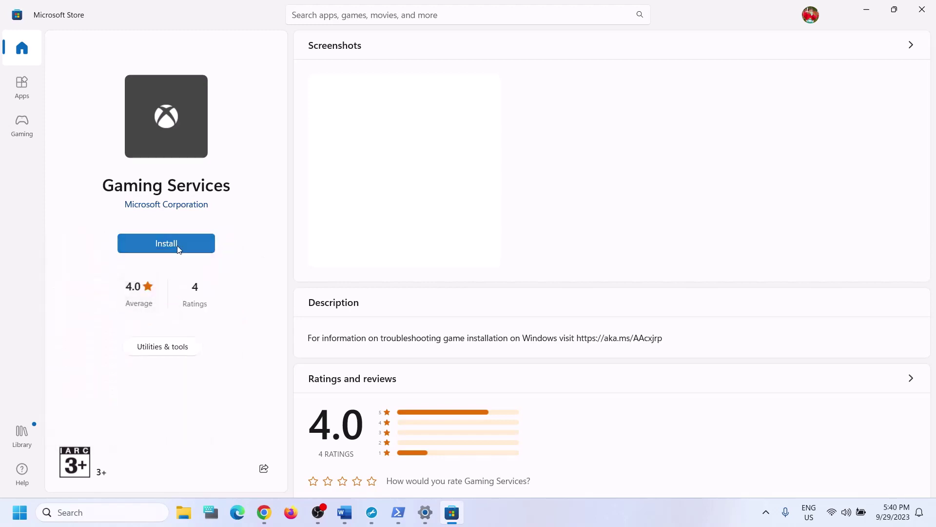
left_click(198, 251)
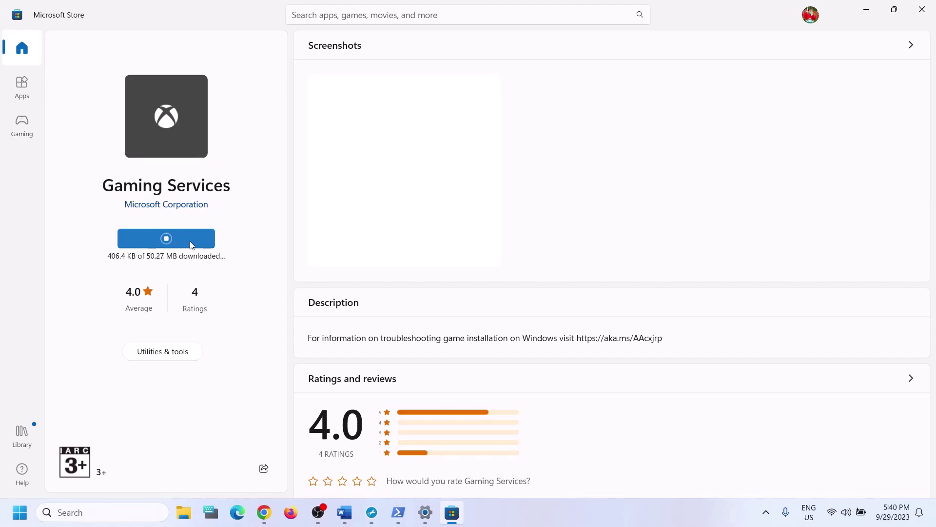
left_click(344, 513)
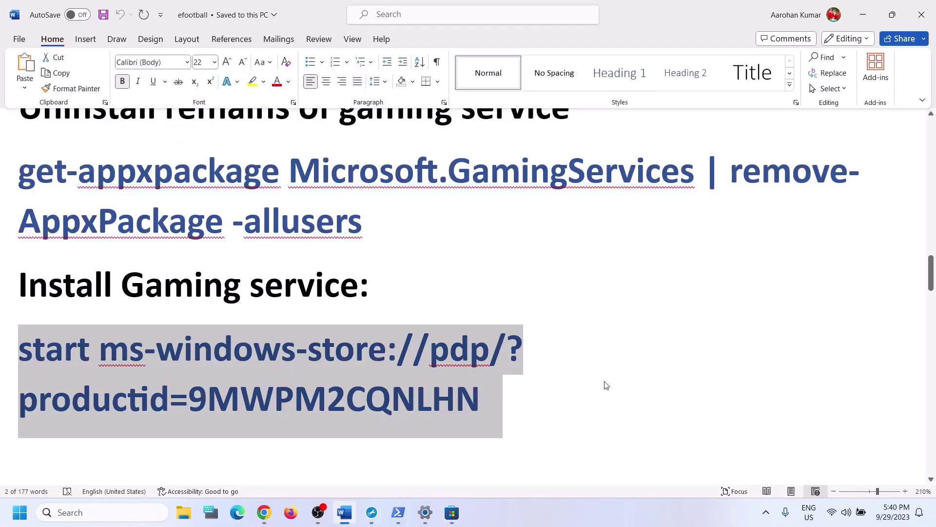
Step: Open the Services app from Windows search
scroll(319, 367, "down", 7)
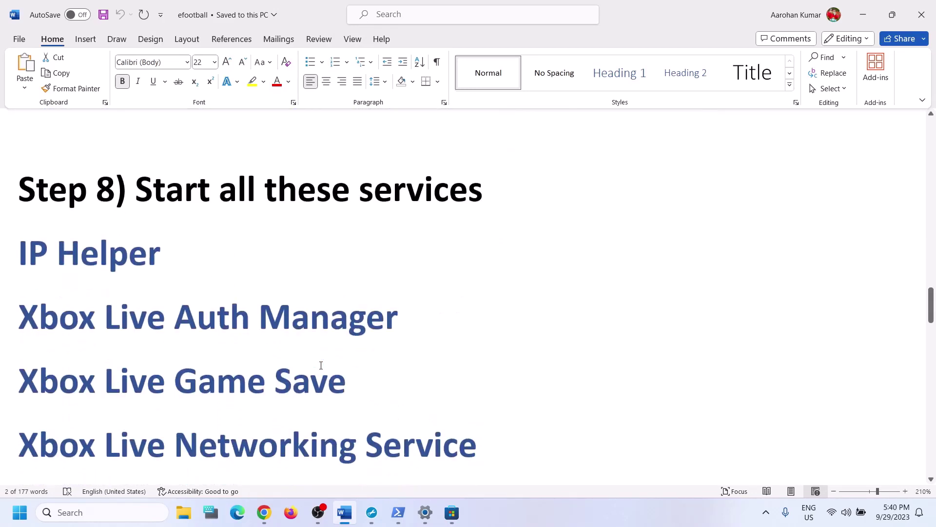
scroll(320, 366, "up", 1)
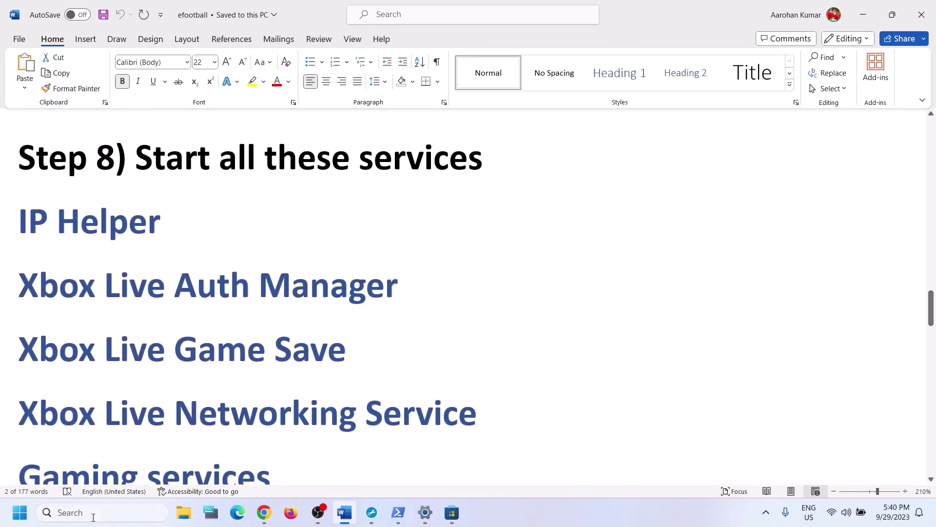
left_click(95, 517)
type("servi")
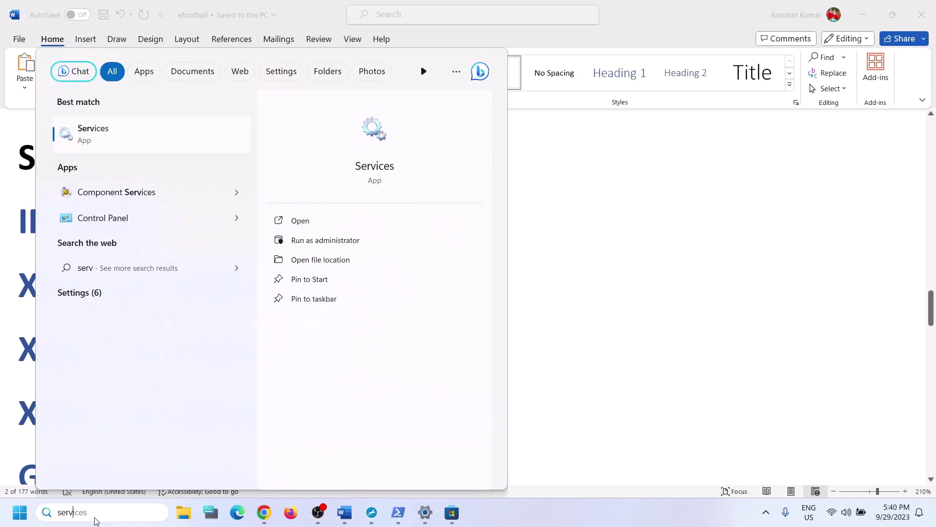
type("ces")
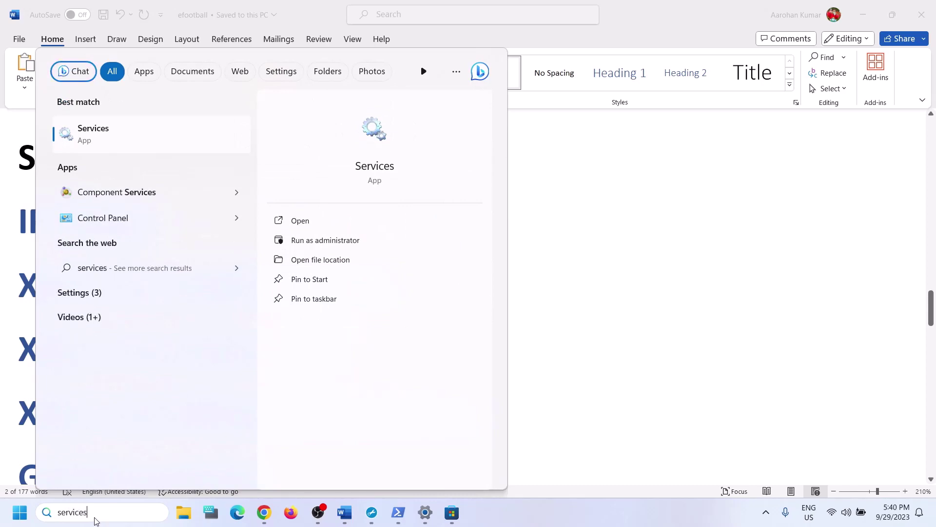
left_click(111, 144)
Step: Set the IP Helper service startup type to Automatic
left_click(314, 398)
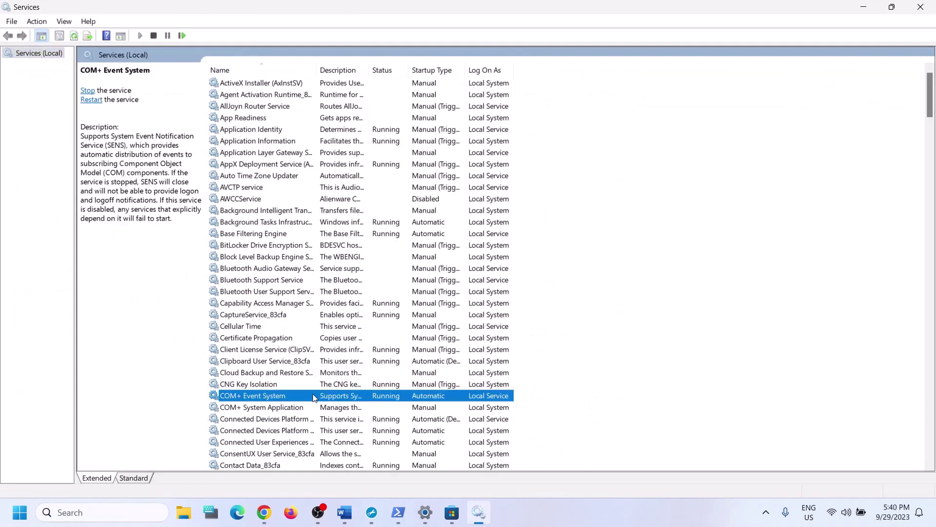
key("i")
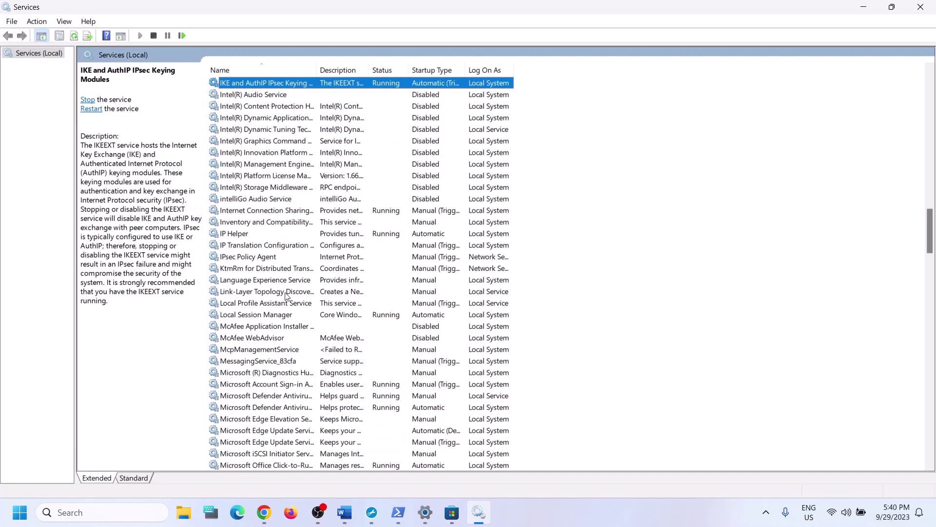
left_click(248, 232)
double_click(257, 232)
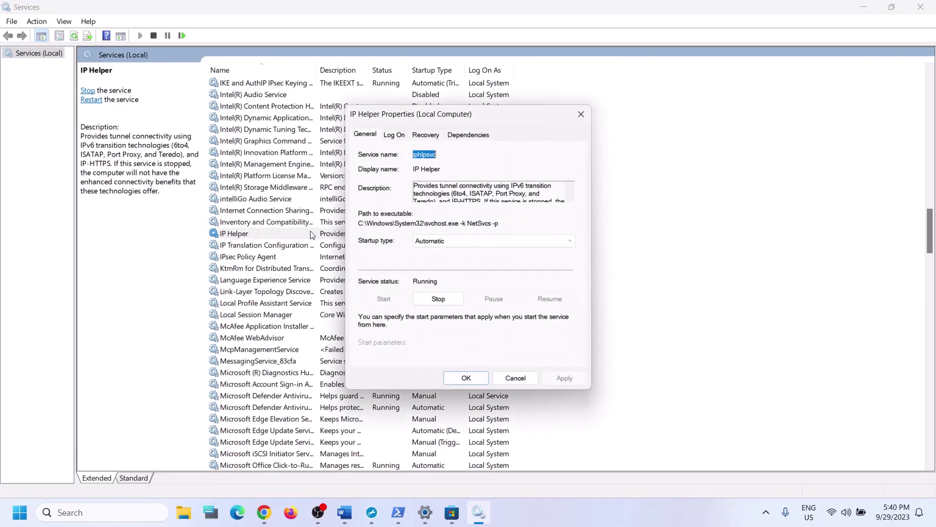
left_click(497, 240)
left_click(451, 252)
left_click(443, 241)
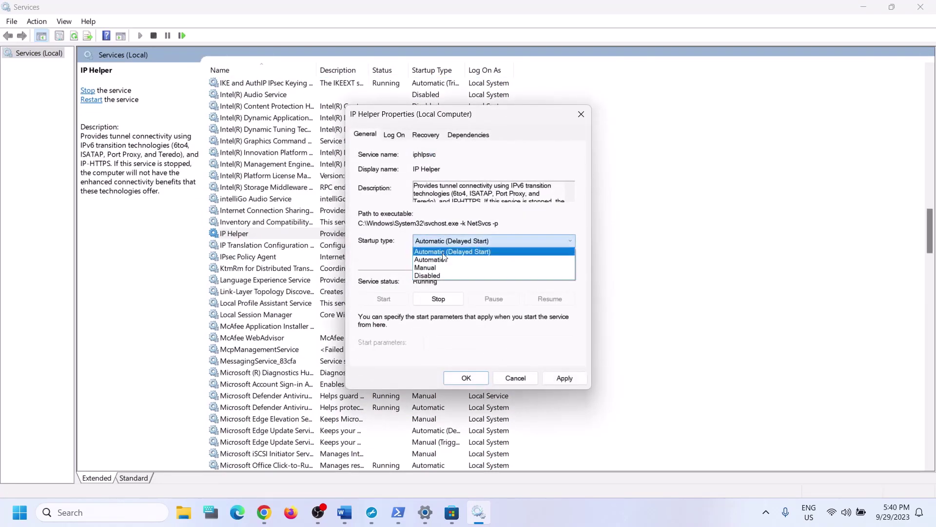
left_click(439, 260)
left_click(562, 379)
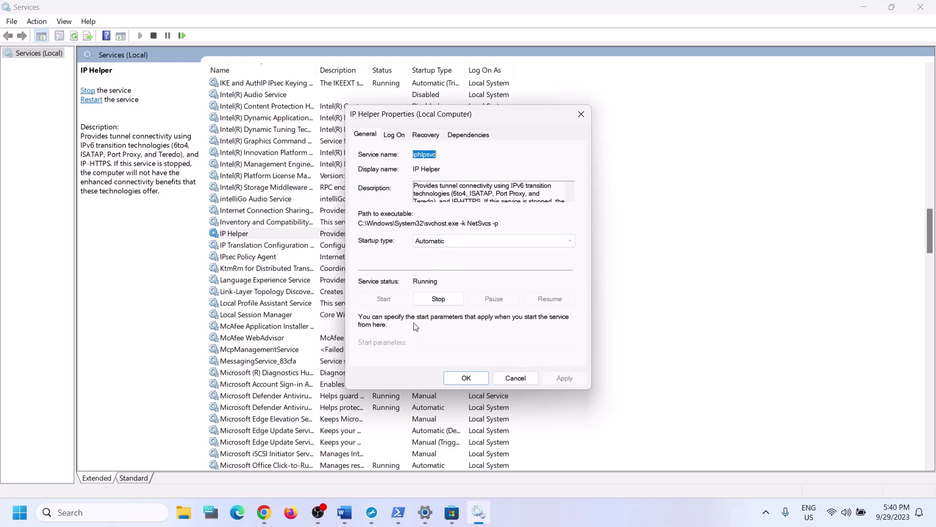
left_click(465, 378)
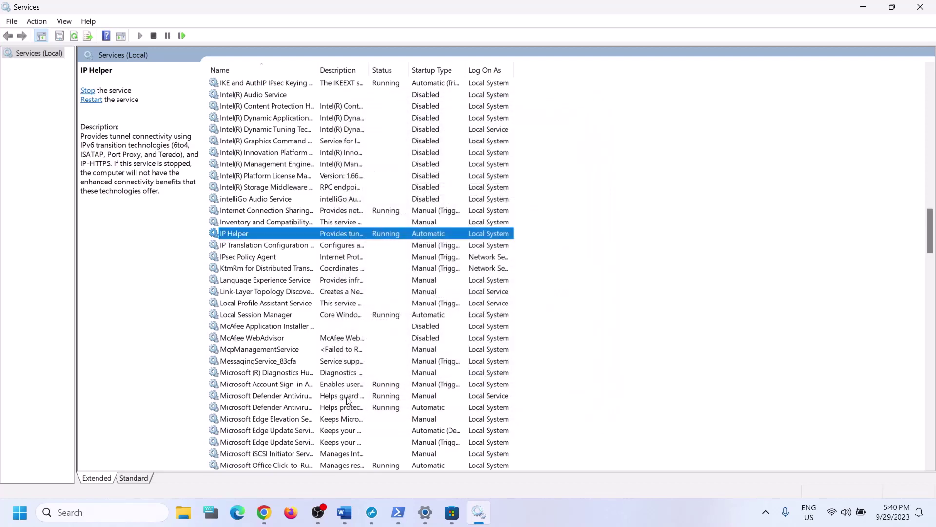
Step: Set Xbox Accessory Management Service startup type to Automatic
left_click(344, 396)
key("x")
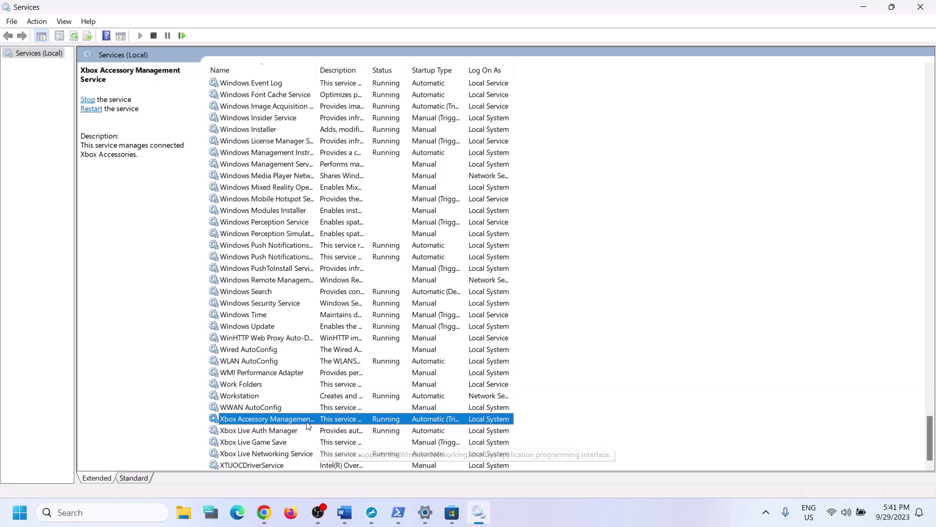
double_click(367, 423)
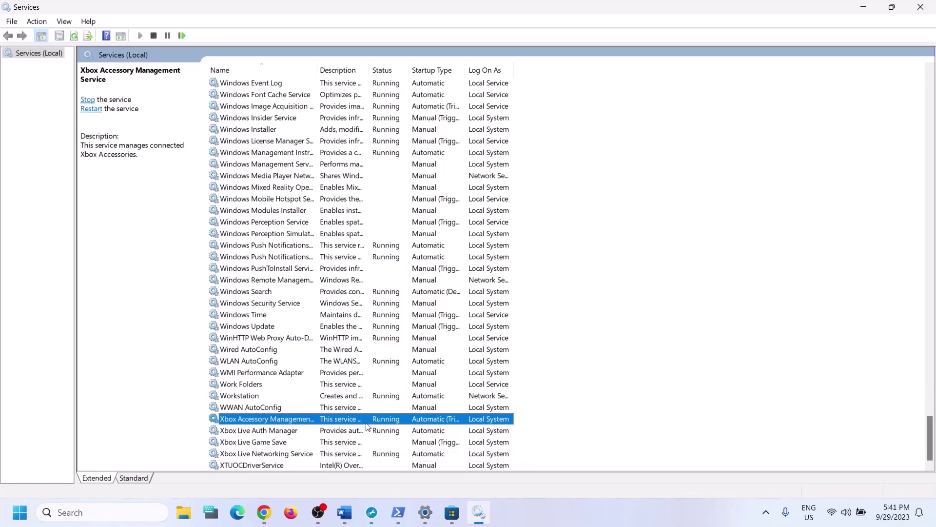
left_click(461, 240)
left_click(445, 251)
left_click(564, 378)
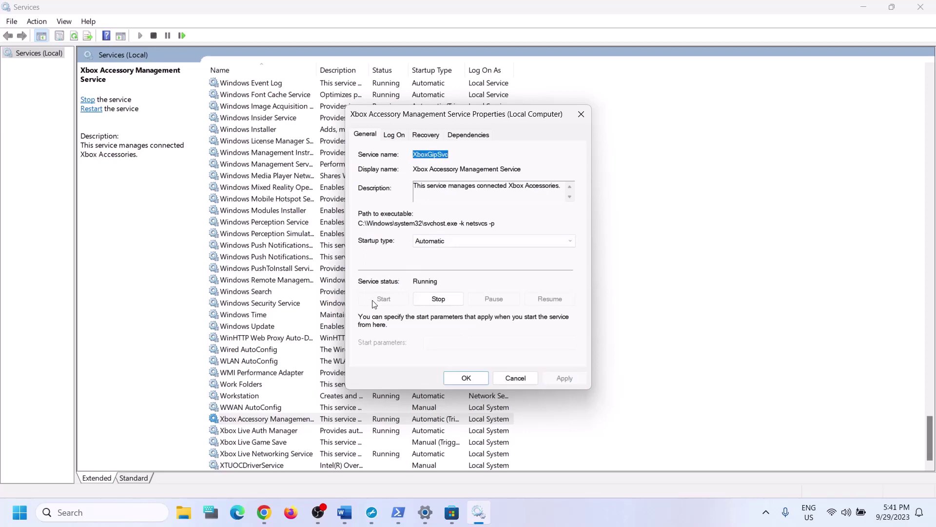
left_click(449, 379)
Step: Set Xbox Live Auth Manager startup type to Automatic
double_click(263, 431)
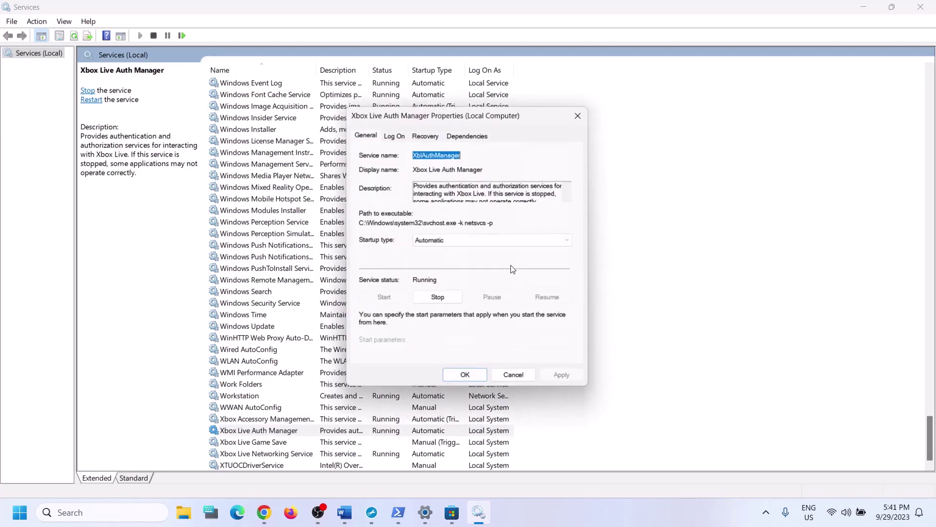
left_click(476, 241)
left_click(468, 250)
left_click(561, 380)
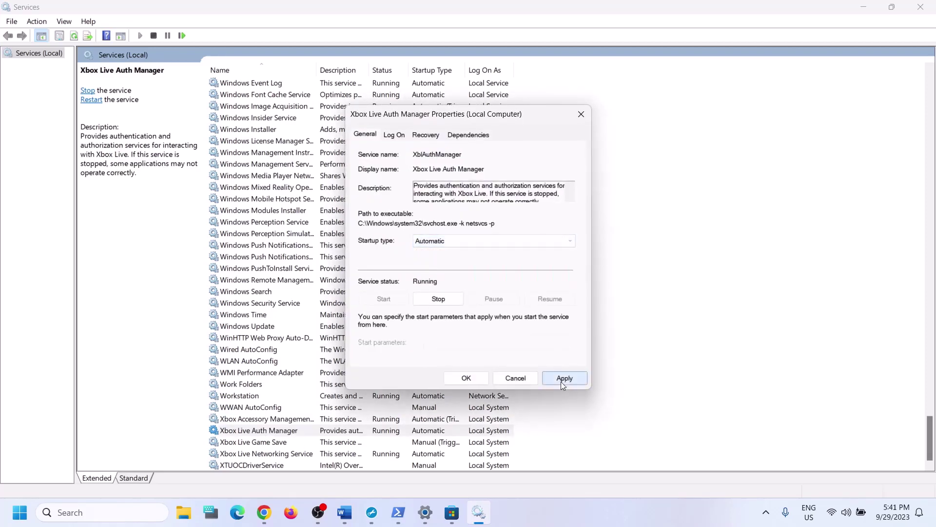
left_click(465, 377)
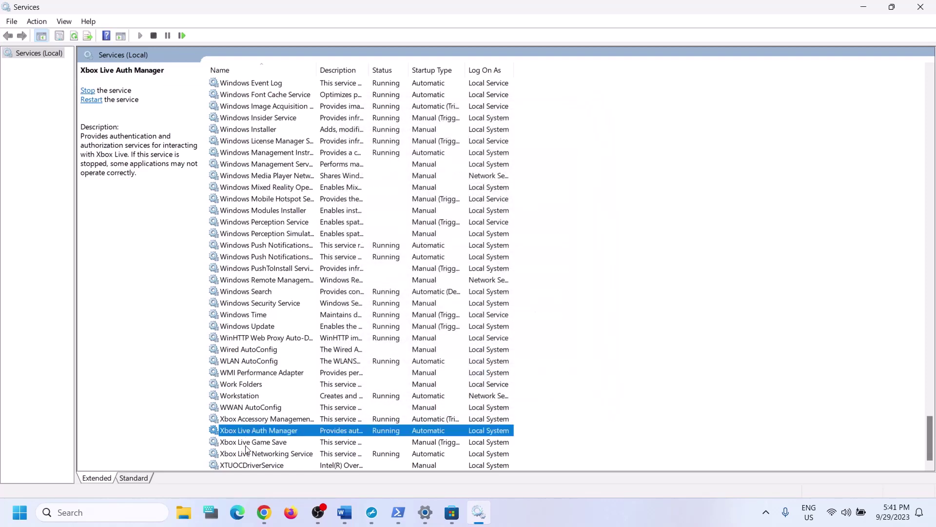
Step: Set Xbox Live Game Save to Automatic startup and start the service
double_click(254, 442)
left_click(458, 242)
left_click(448, 258)
left_click(564, 378)
left_click(388, 299)
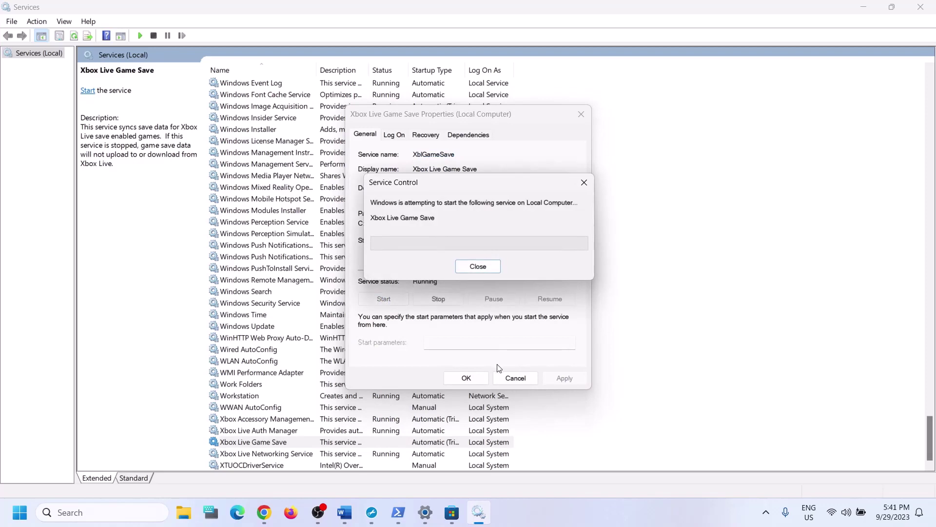
left_click(472, 379)
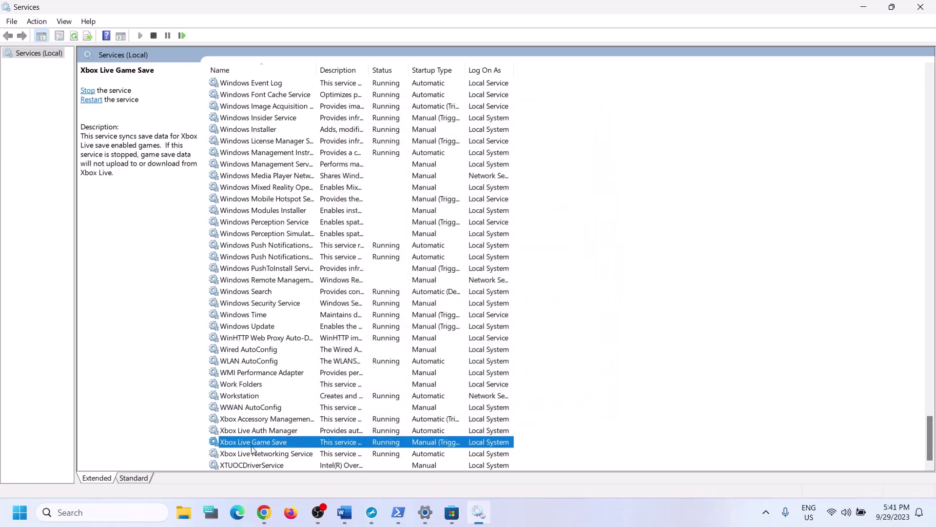
Step: Set Xbox Live Networking Service startup type to Automatic
double_click(265, 456)
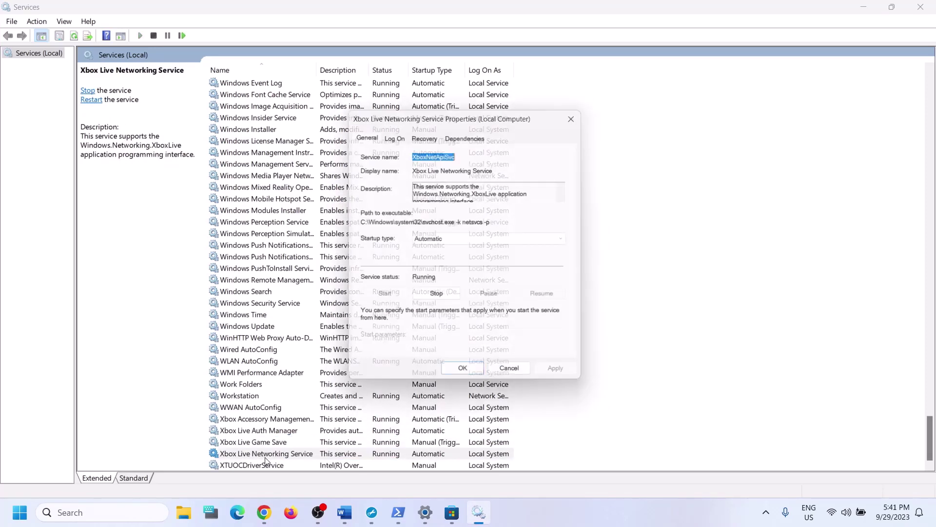
left_click(450, 241)
left_click(438, 251)
left_click(434, 240)
left_click(434, 260)
left_click(566, 379)
left_click(466, 378)
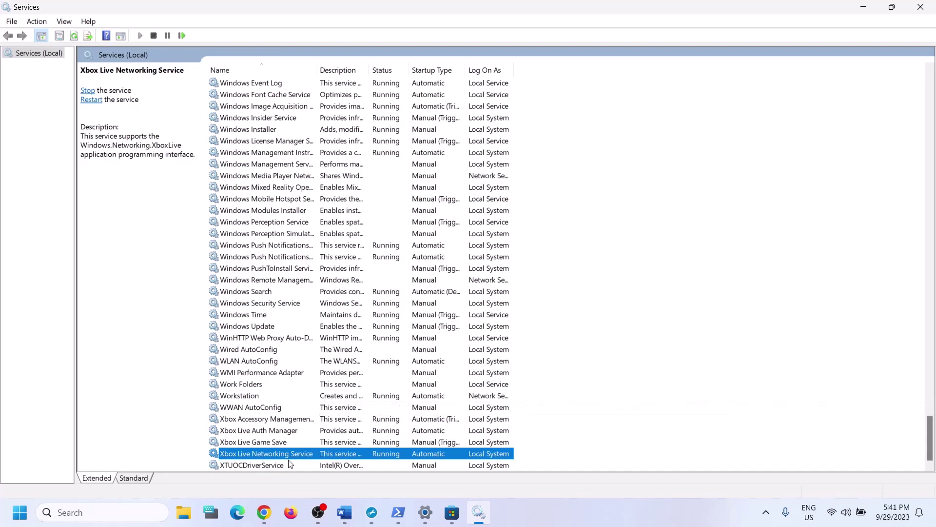
Step: Set the Windows Update service startup type to Automatic
left_click(263, 326)
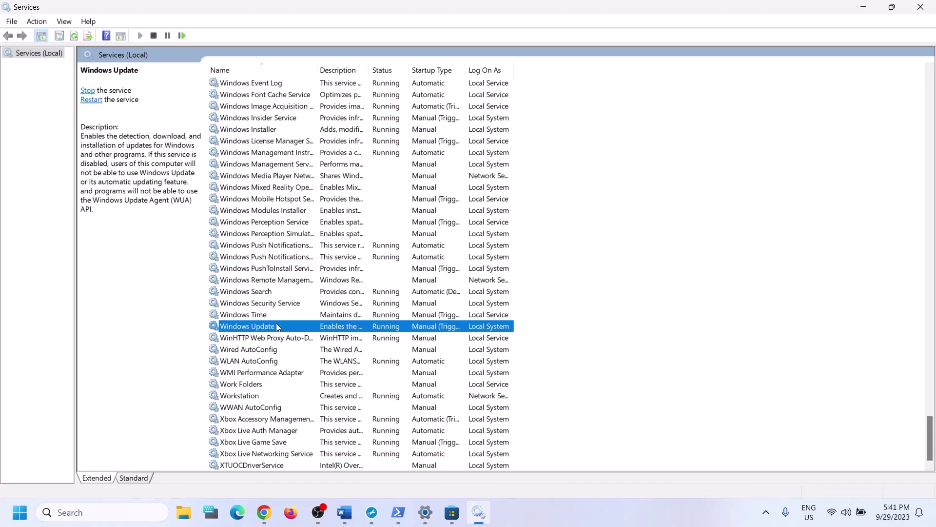
double_click(304, 331)
left_click(442, 241)
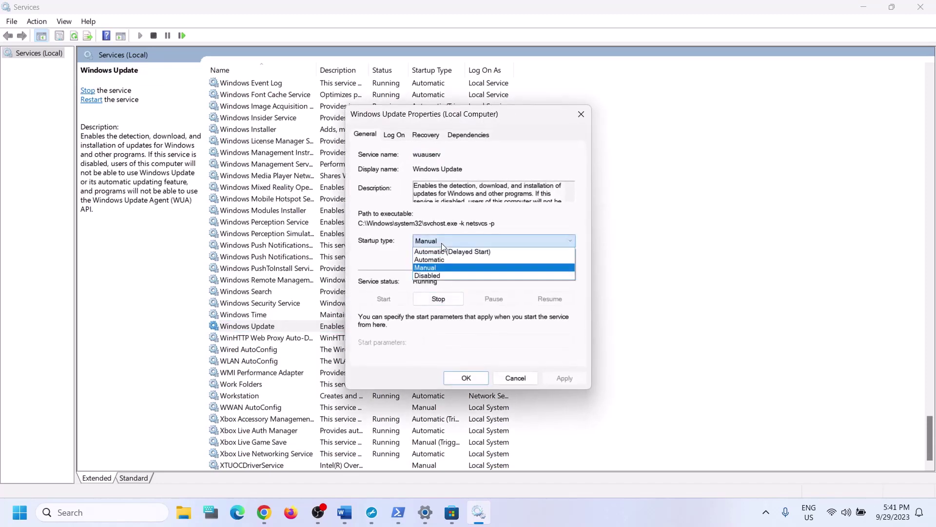
left_click(439, 259)
left_click(564, 378)
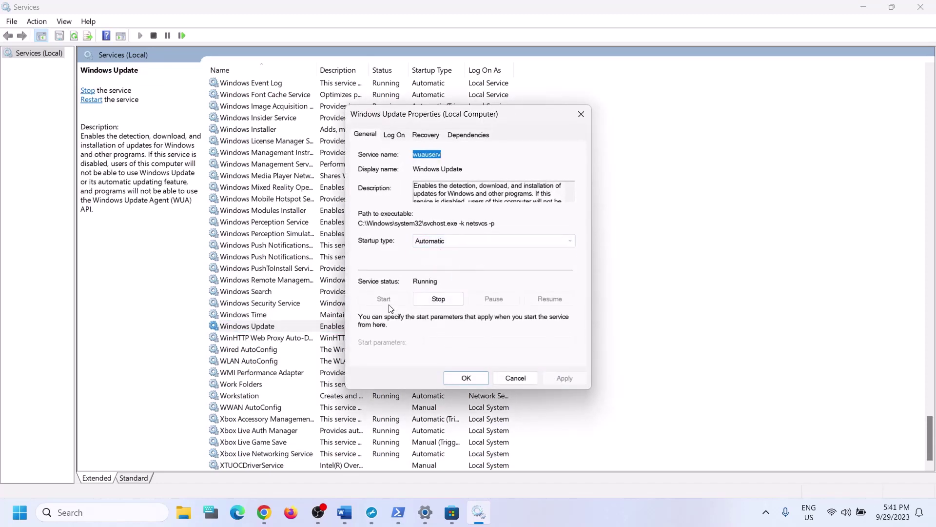
left_click(465, 378)
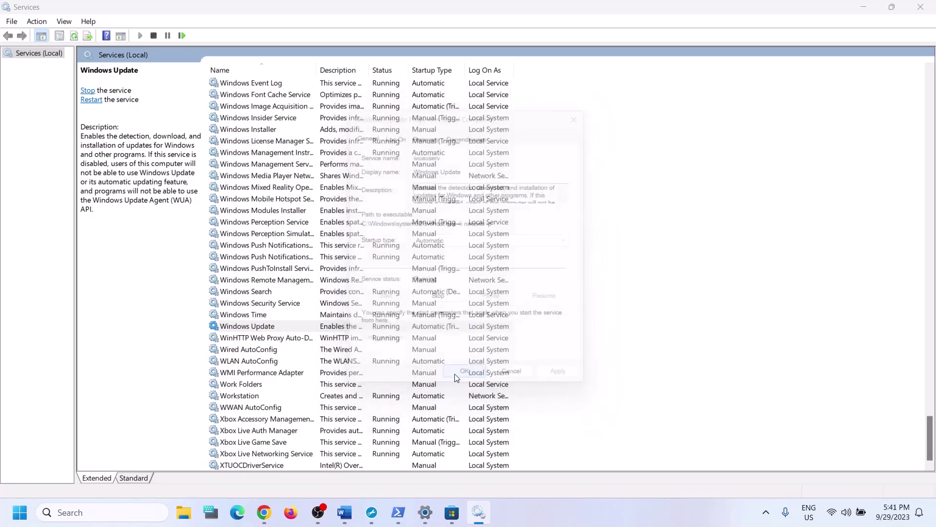
Step: Locate and select the first Gaming Services entry in the list
left_click(301, 289)
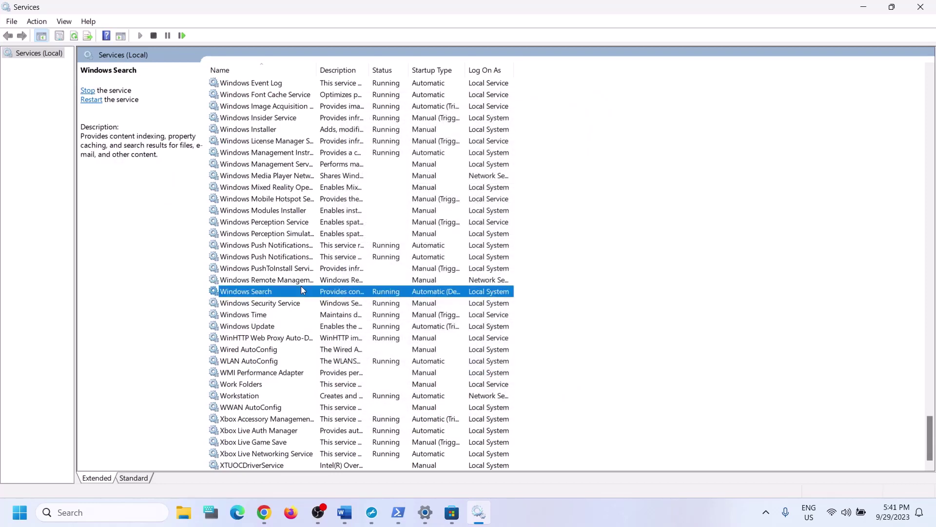
key("g")
scroll(444, 276, "up", 3)
left_click(377, 213)
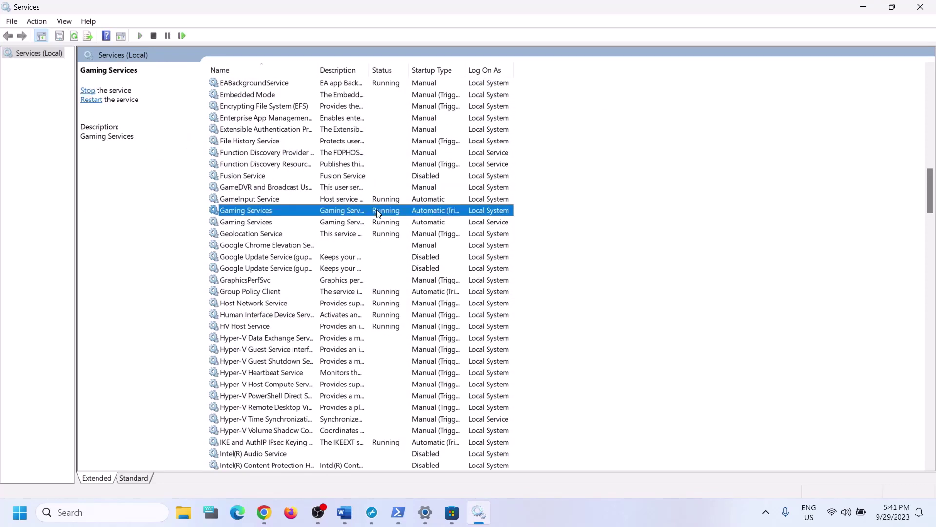
Step: Stop both Gaming Services entries
right_click(395, 215)
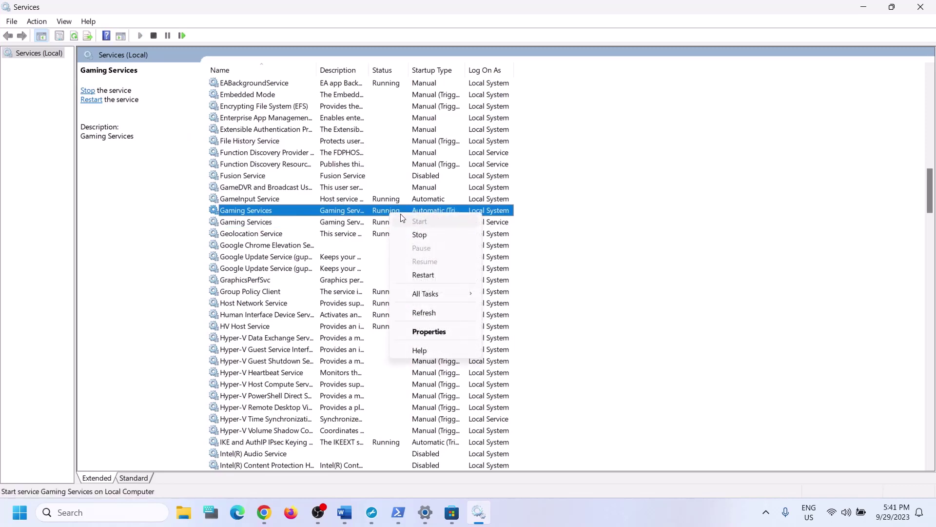
key("Escape")
key("Down")
left_click(385, 213)
right_click(386, 212)
left_click(425, 235)
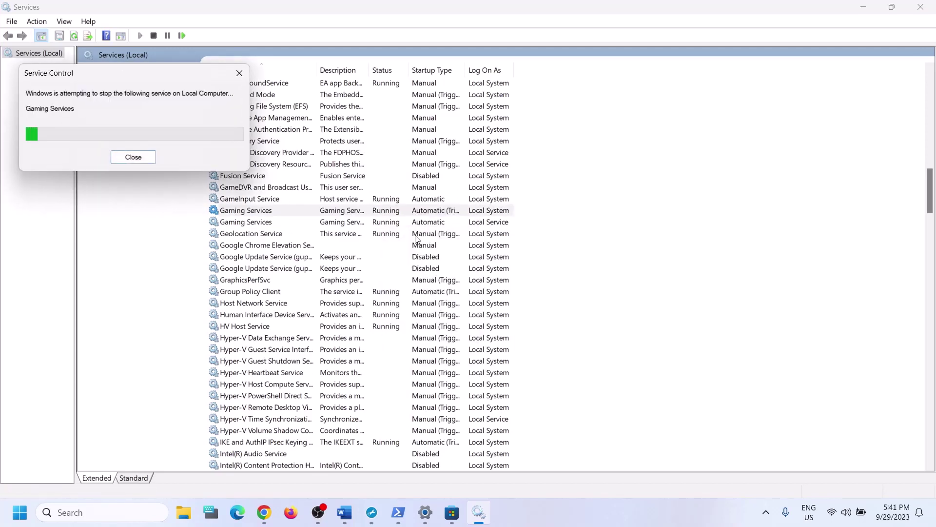
left_click(389, 222)
right_click(388, 224)
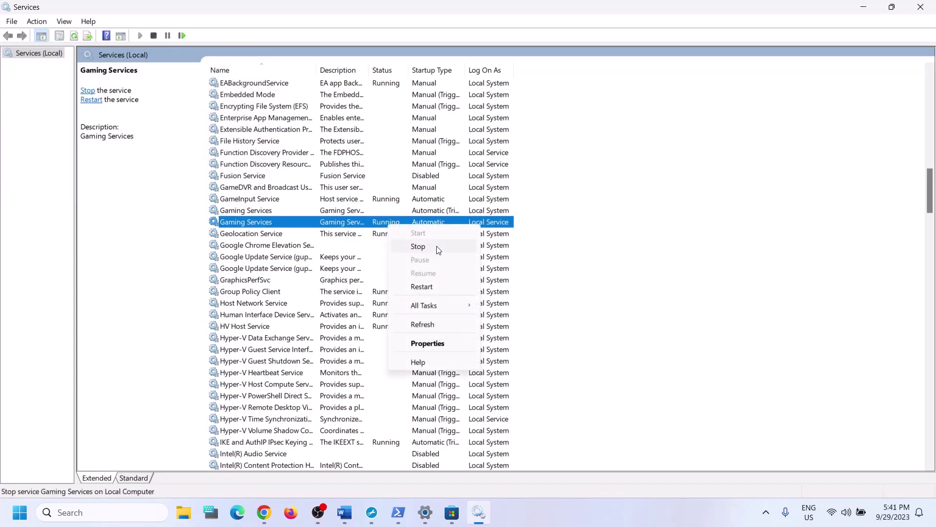
left_click(429, 246)
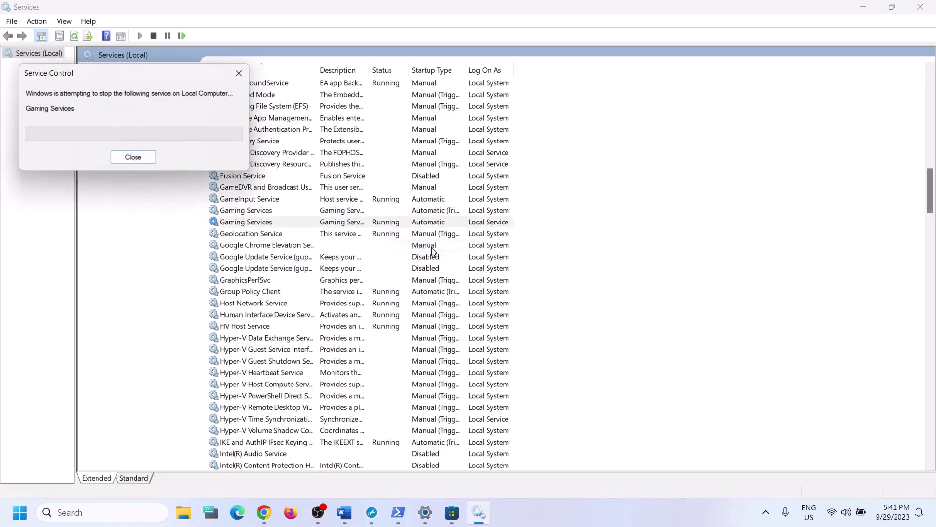
Step: Start both Gaming Services entries again
left_click(361, 211)
right_click(360, 210)
left_click(389, 219)
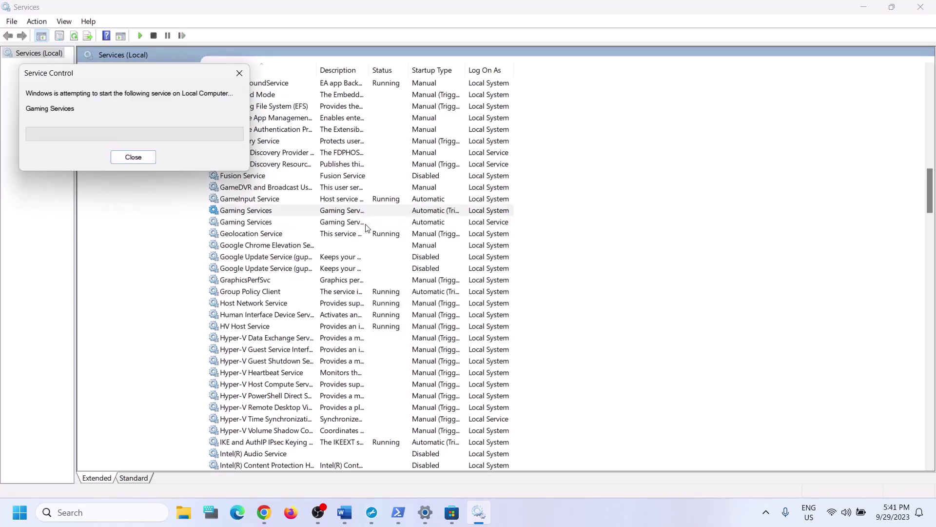
left_click(364, 222)
right_click(361, 222)
left_click(382, 231)
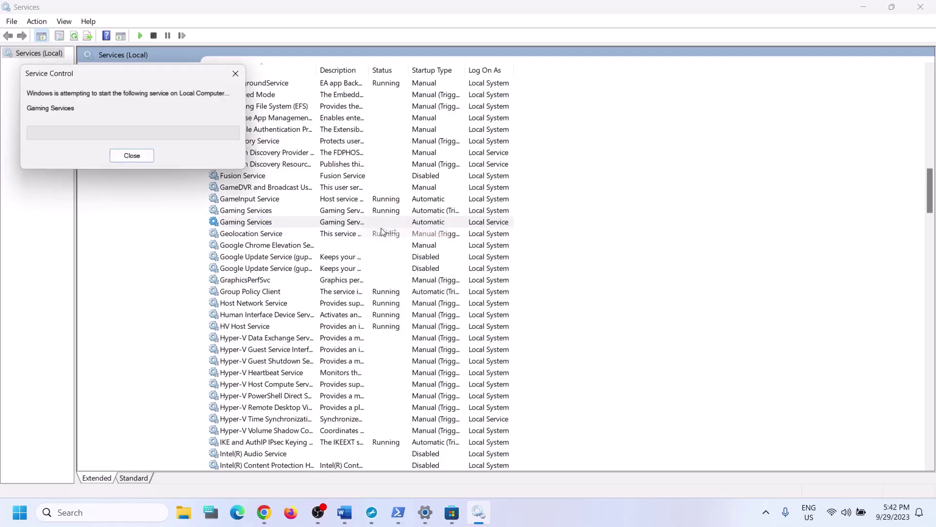
Step: Confirm Microsoft Store Install Service stays on Automatic startup, then close Services
left_click(344, 197)
key("m")
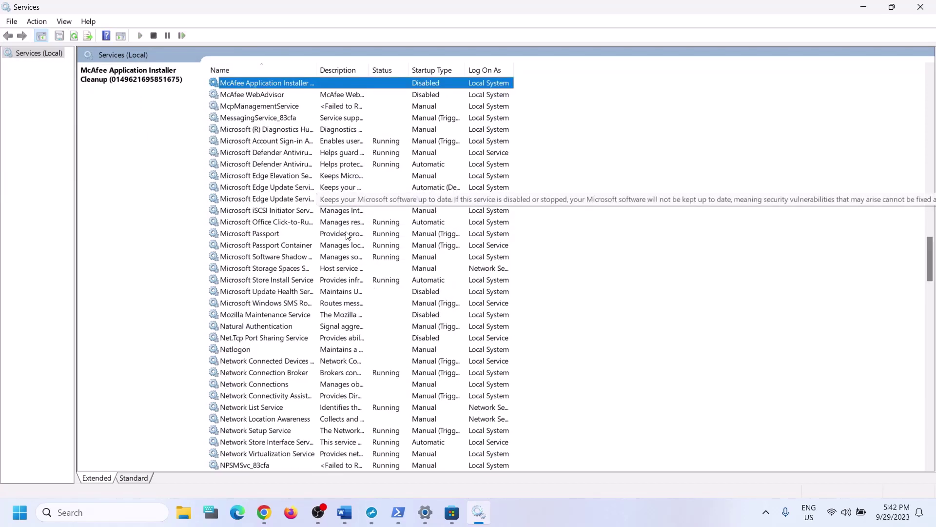
left_click(310, 281)
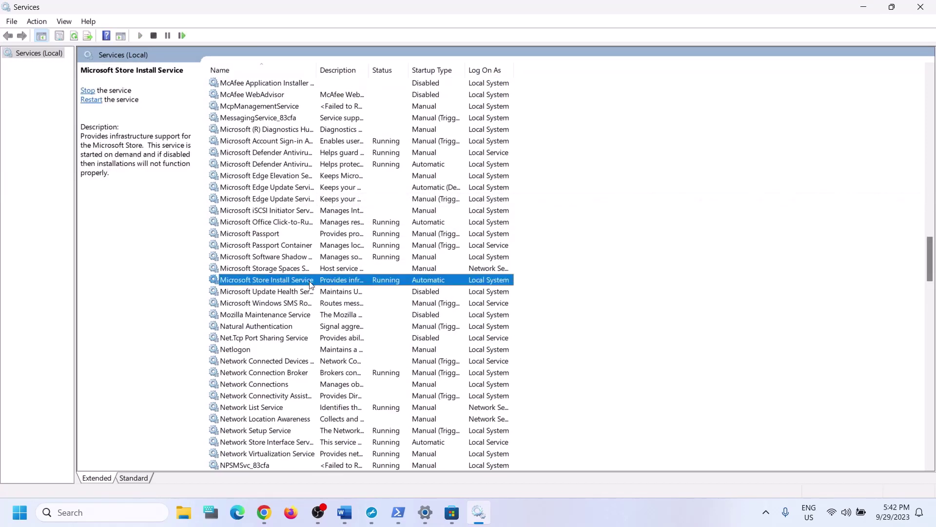
double_click(367, 286)
left_click(441, 241)
key("Escape")
left_click(570, 379)
left_click(487, 380)
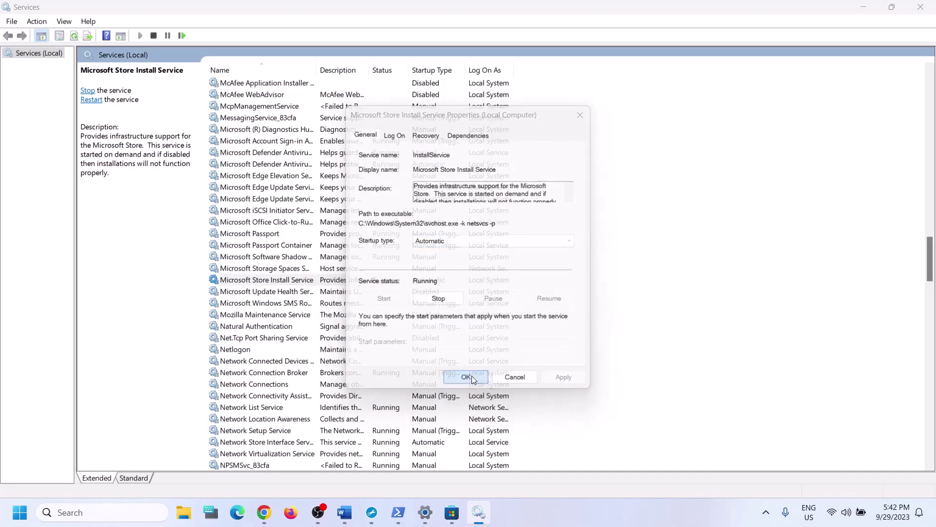
left_click(932, 14)
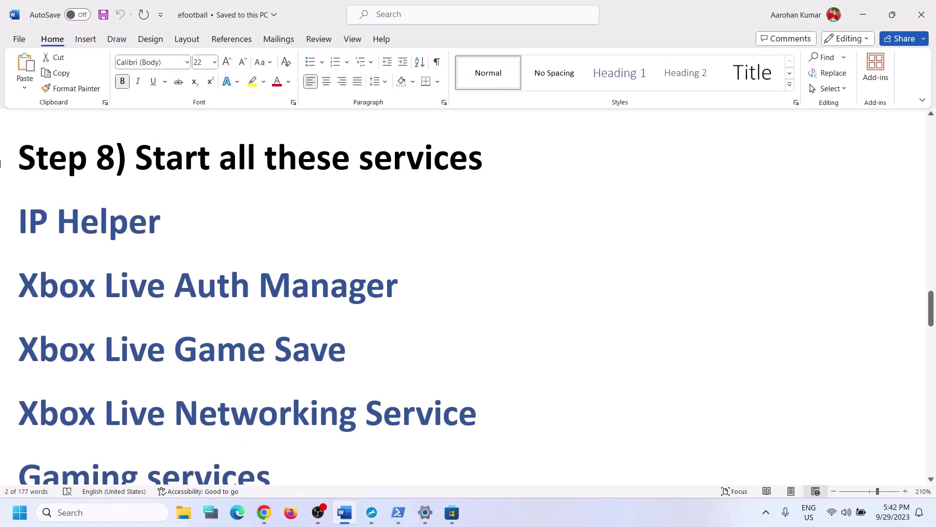
Step: Run Check for updates on the Windows Update page, then view Step 10 WSRESET in the notes
scroll(1, 228, "down", 7)
scroll(4, 279, "up", 2)
left_click_drag(182, 406, 470, 418)
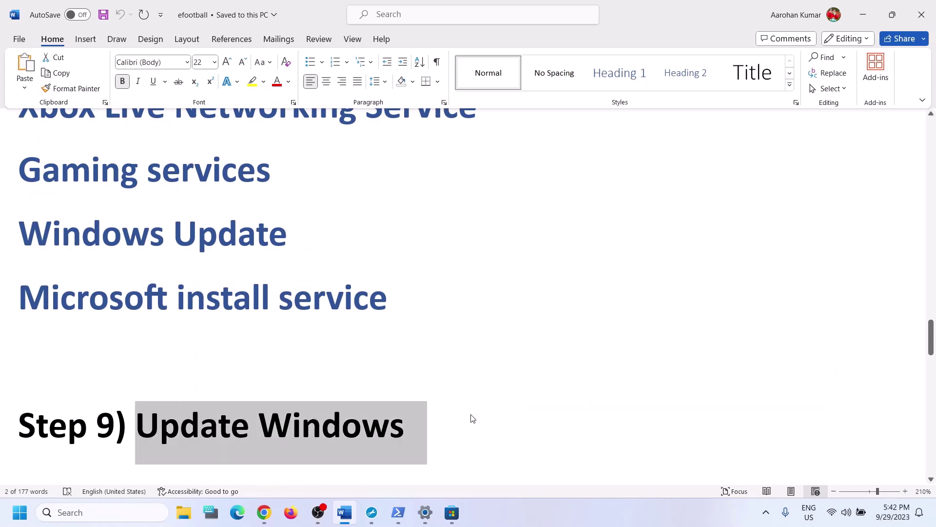
key("alt+Tab")
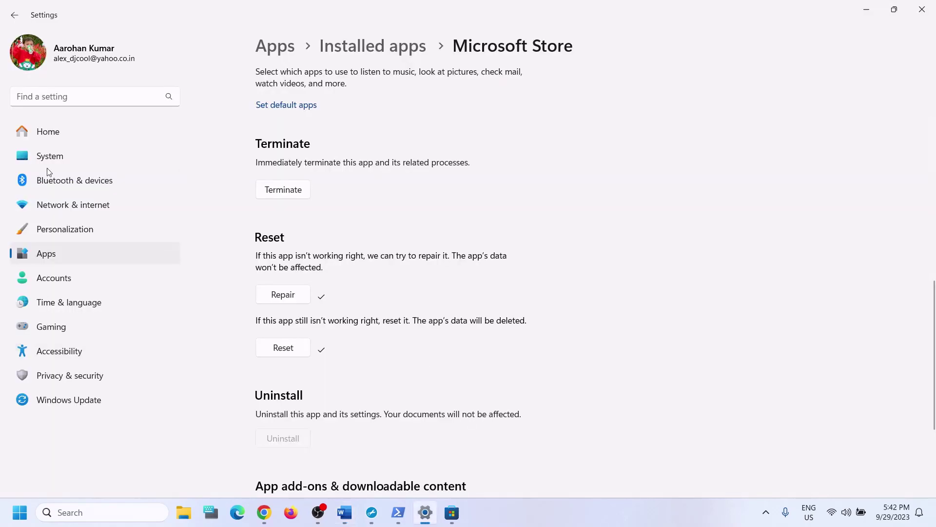
left_click(74, 402)
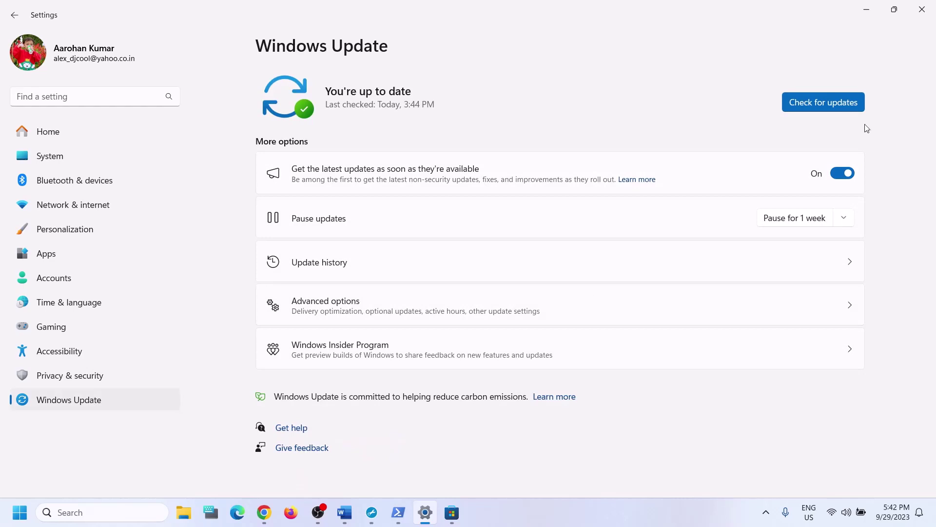
left_click(819, 103)
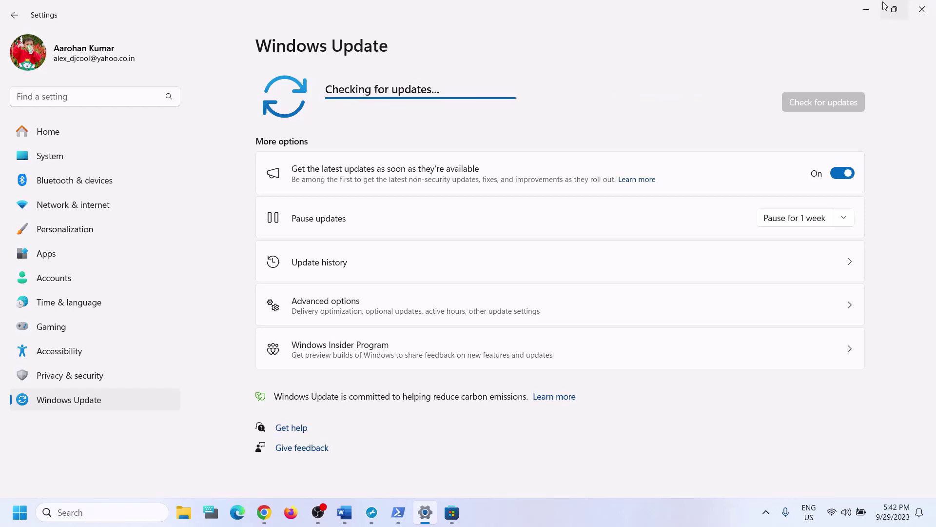
left_click(866, 9)
scroll(268, 318, "down", 3)
scroll(268, 317, "down", 1)
scroll(268, 317, "up", 2)
Step: Run WSRESET from Windows search to reset the Store, then scroll Word to Step 11
double_click(314, 431)
key("ctrl+c")
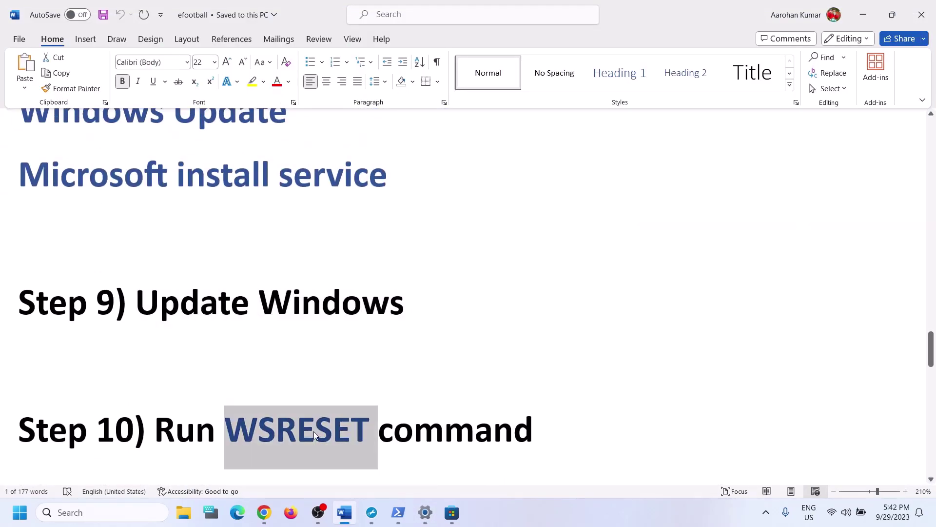
left_click(120, 517)
key("ctrl+v")
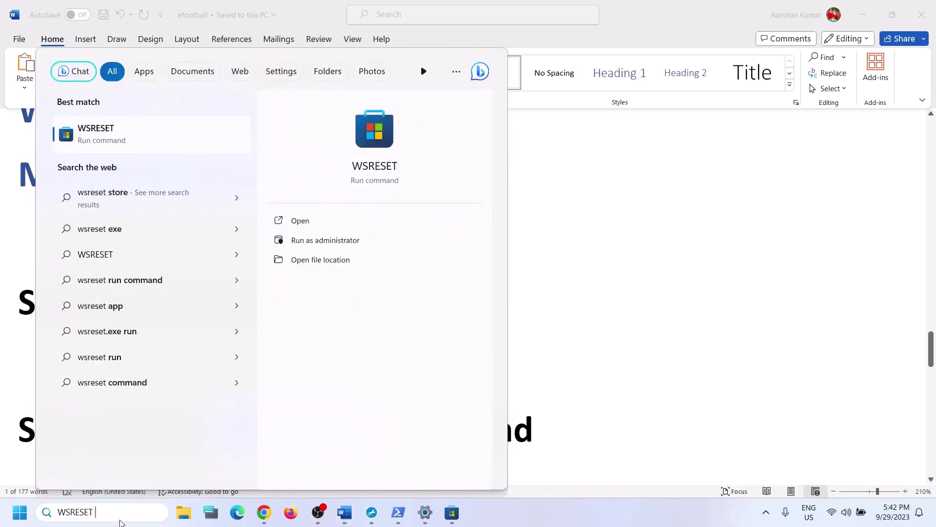
left_click(157, 139)
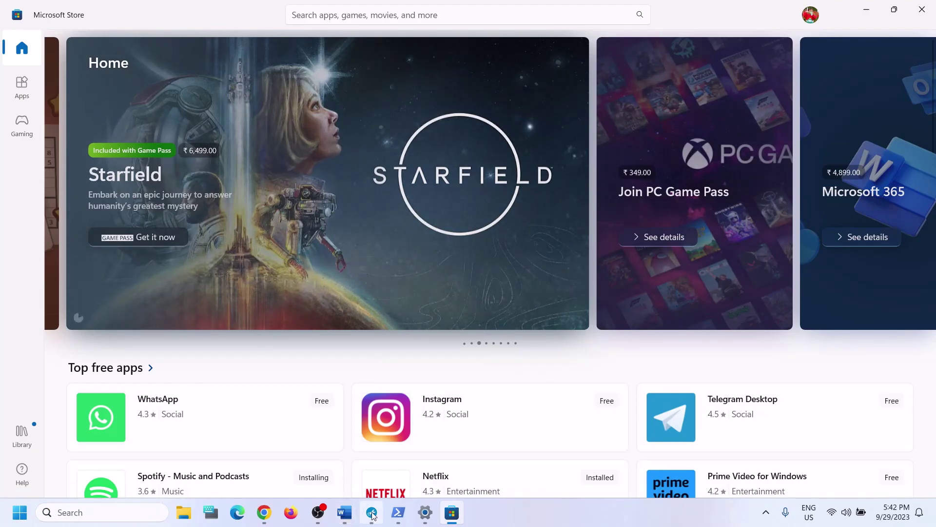
left_click(344, 512)
scroll(217, 391, "down", 5)
scroll(221, 397, "down", 3)
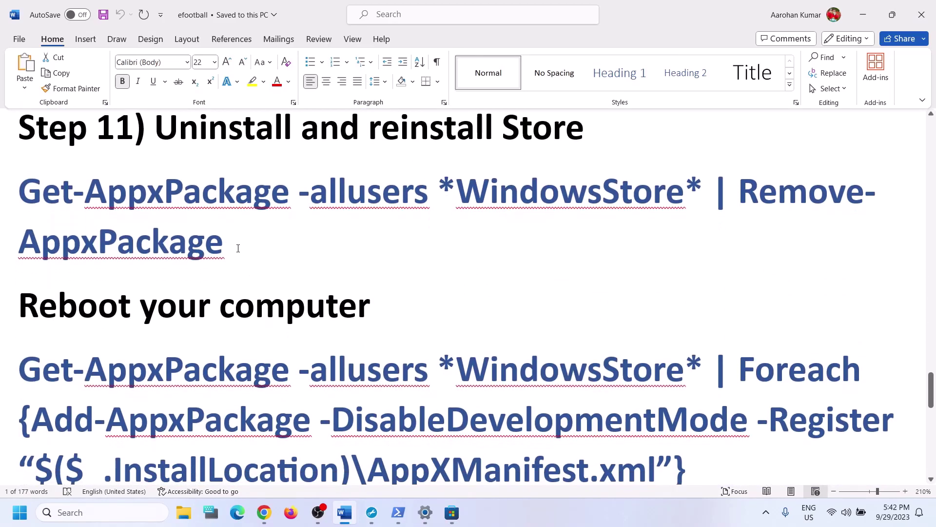
Step: Copy the WindowsStore Remove-AppxPackage command from the Word notes and run it in an administrator PowerShell
triple_click(241, 253)
right_click(79, 216)
left_click(114, 261)
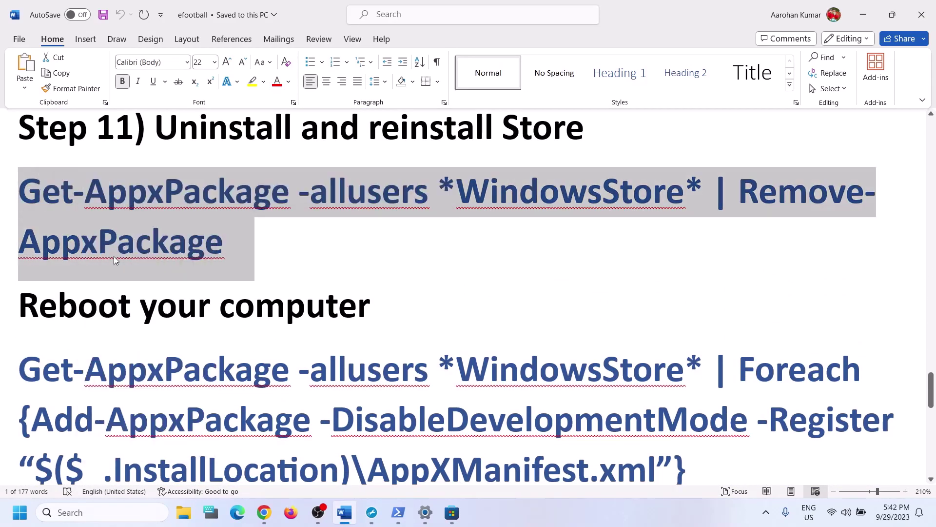
left_click(112, 516)
type("powershell")
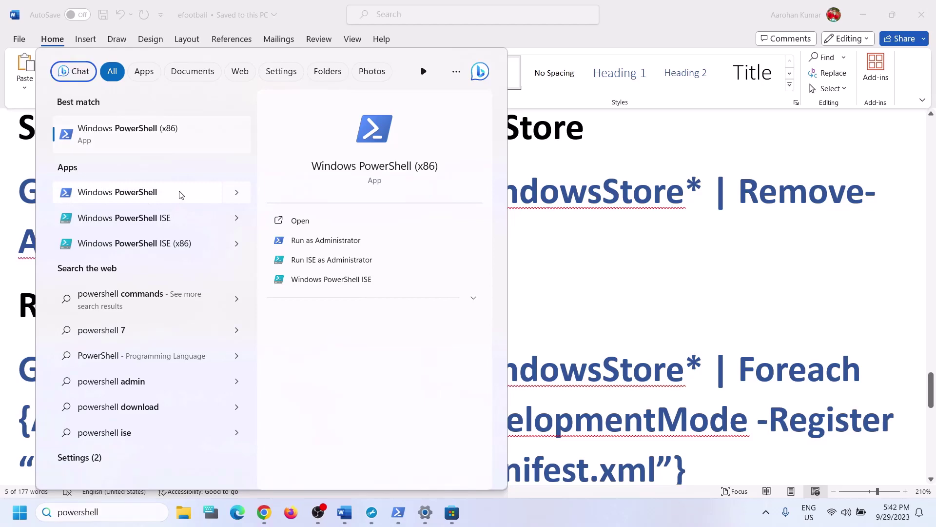
right_click(181, 195)
left_click(269, 207)
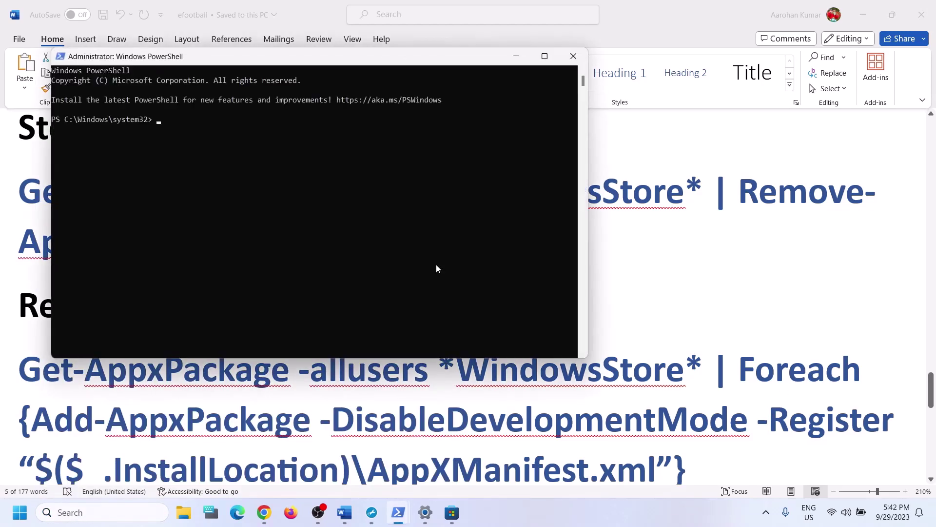
right_click(436, 265)
key("Return")
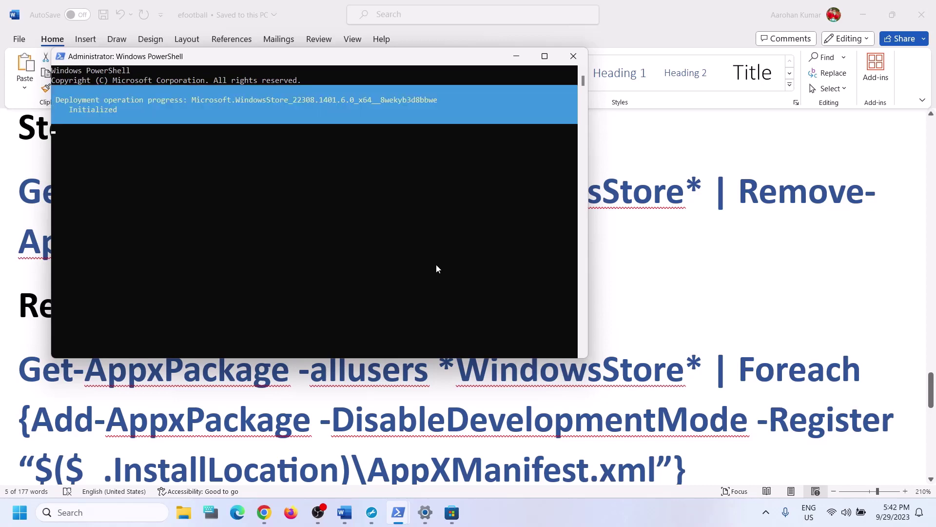
Step: Return to the Word notes' 'Reboot your computer' line and view Start's power options without restarting
key("alt+Tab")
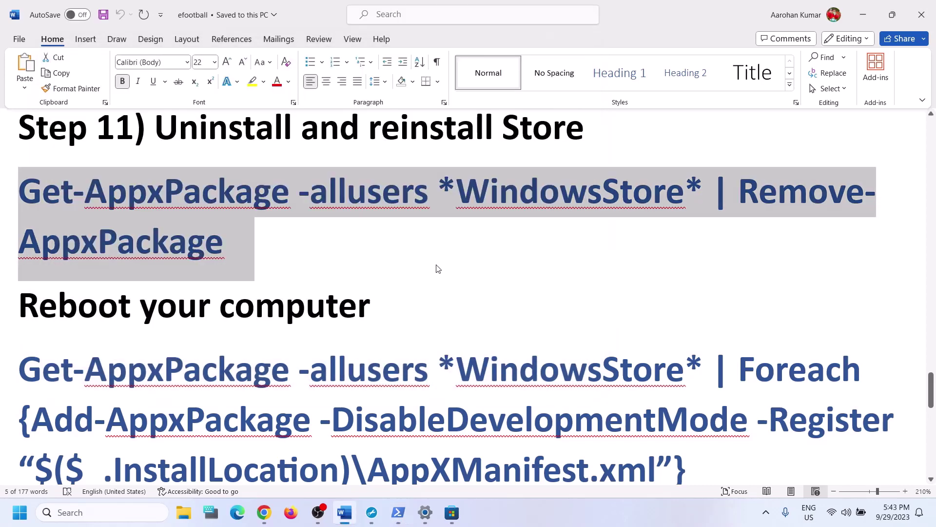
left_click_drag(46, 306, 289, 291)
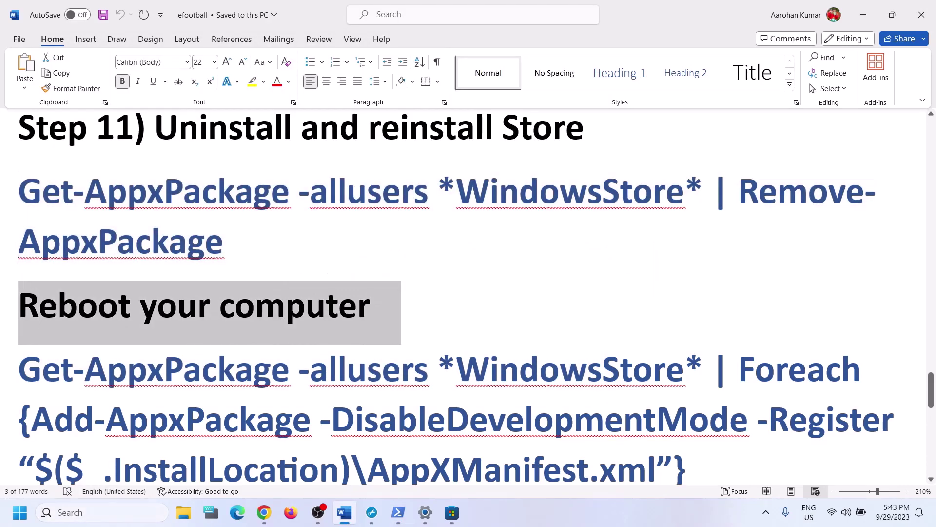
left_click(21, 512)
left_click(355, 470)
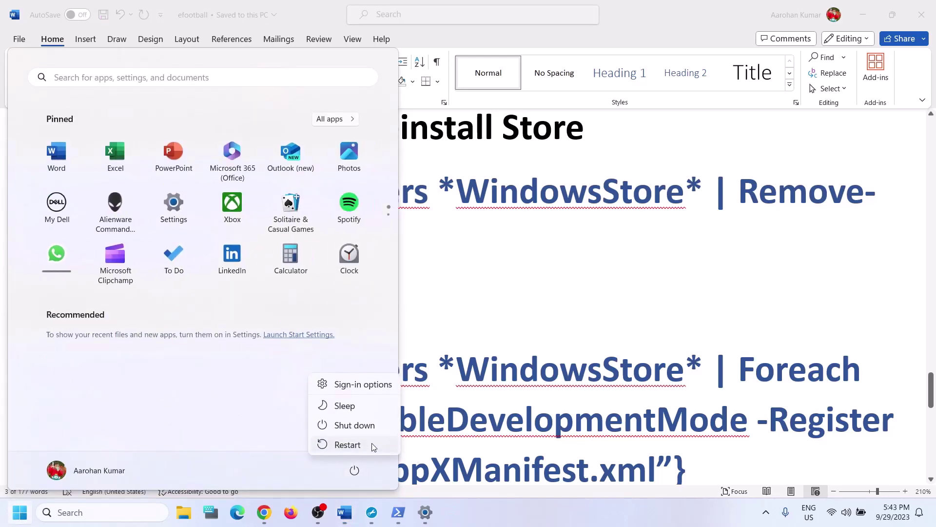
key("Escape")
key("Escape")
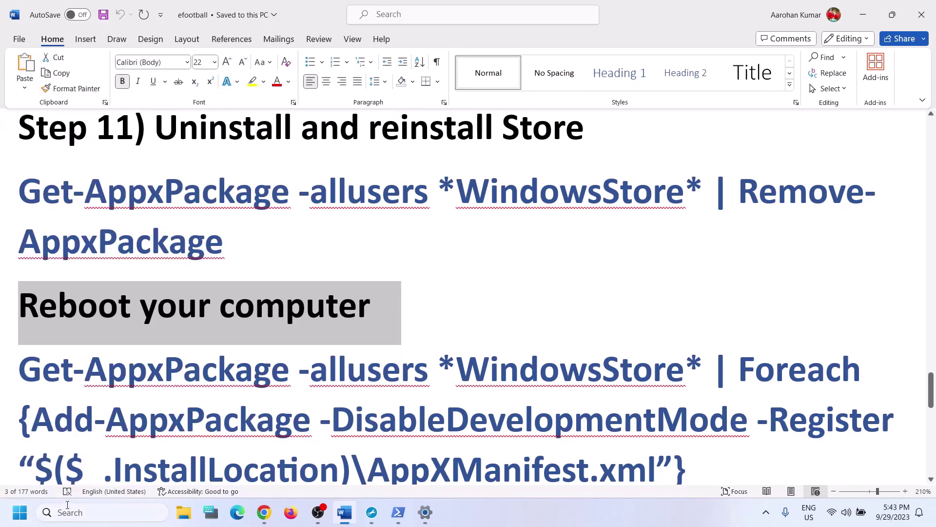
left_click(66, 509)
Step: Launch a new Windows PowerShell window as administrator
type("power")
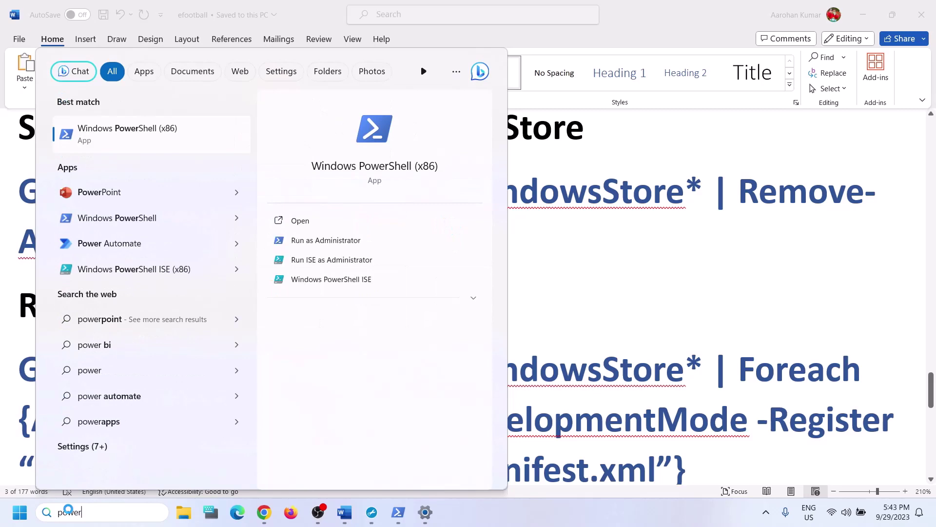
type("shell")
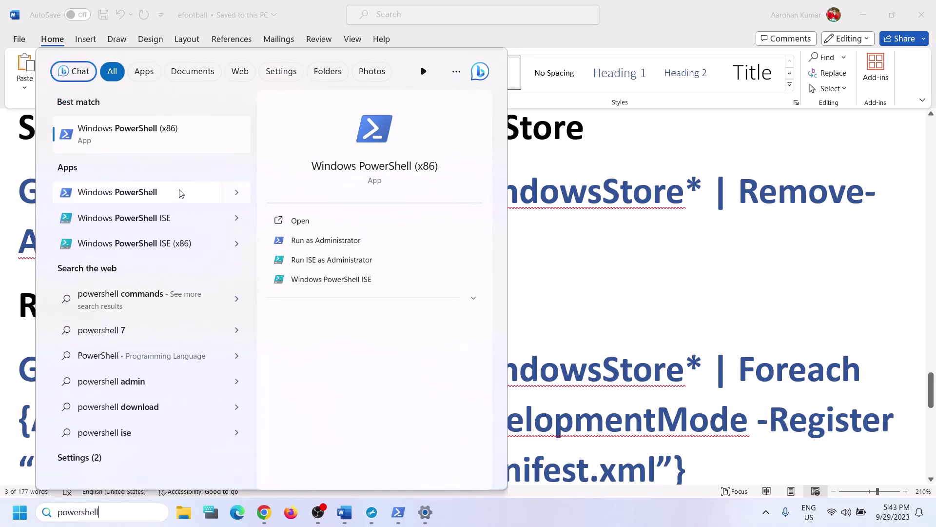
right_click(179, 195)
left_click(243, 208)
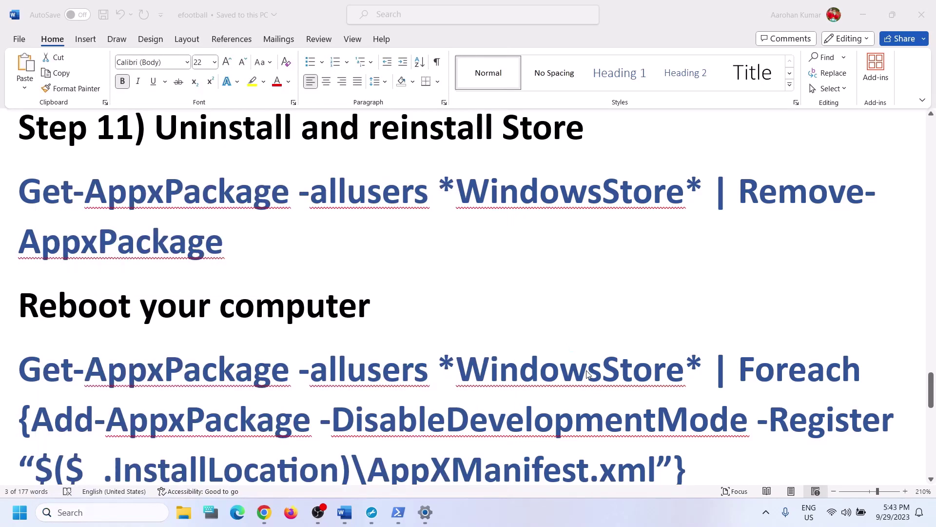
Step: Copy the Get-AppxPackage Foreach Add-AppxPackage -Register command from Word and run it in PowerShell
key("alt+Tab")
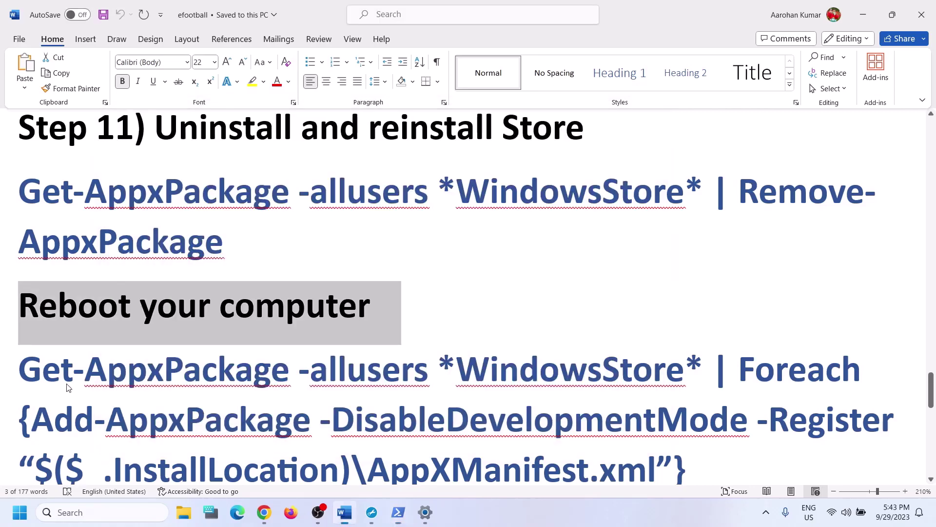
scroll(76, 382, "down", 2)
left_click_drag(697, 348, 20, 242)
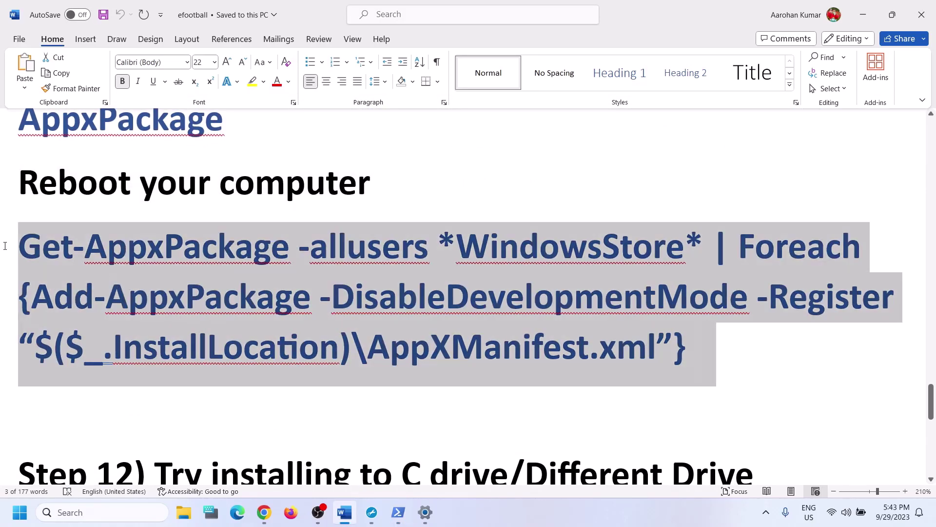
right_click(104, 304)
left_click(127, 110)
key("alt+Tab")
right_click(400, 272)
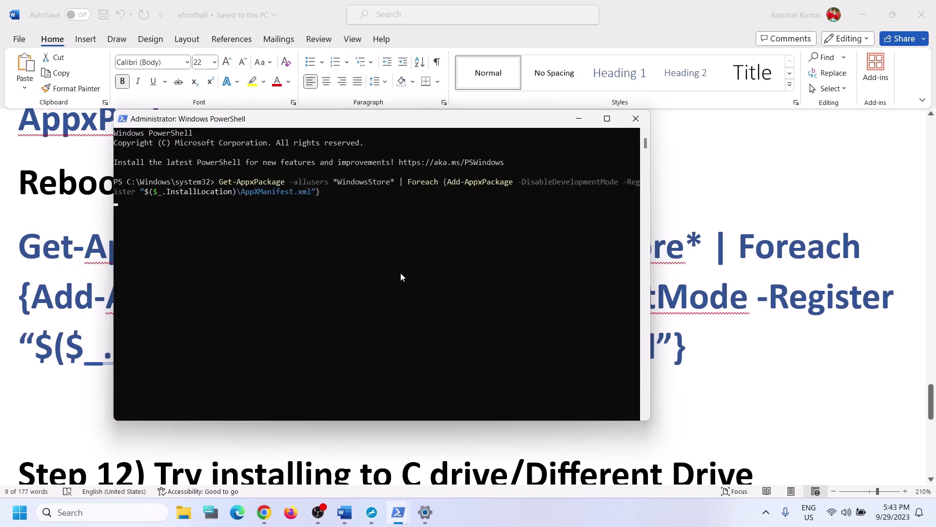